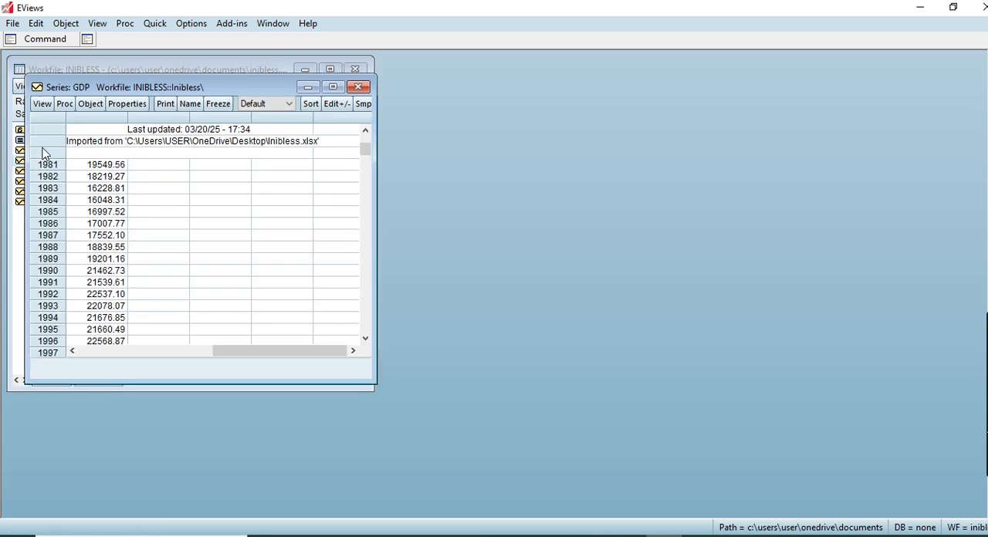
Step: Move the GDP series window clear of the workfile and plot GDP as a basic Line & Symbol graph of raw data
left_click(43, 108)
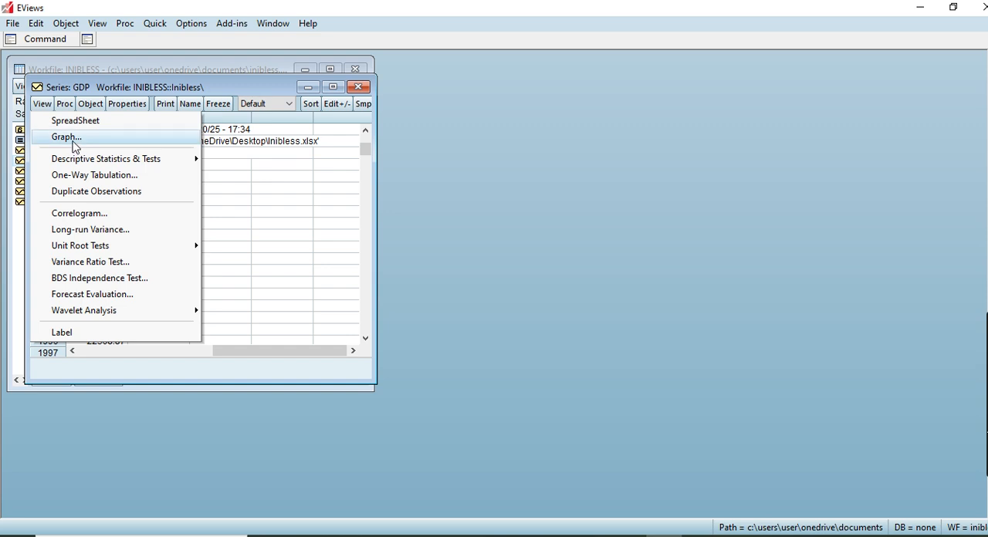
left_click_drag(128, 91, 495, 79)
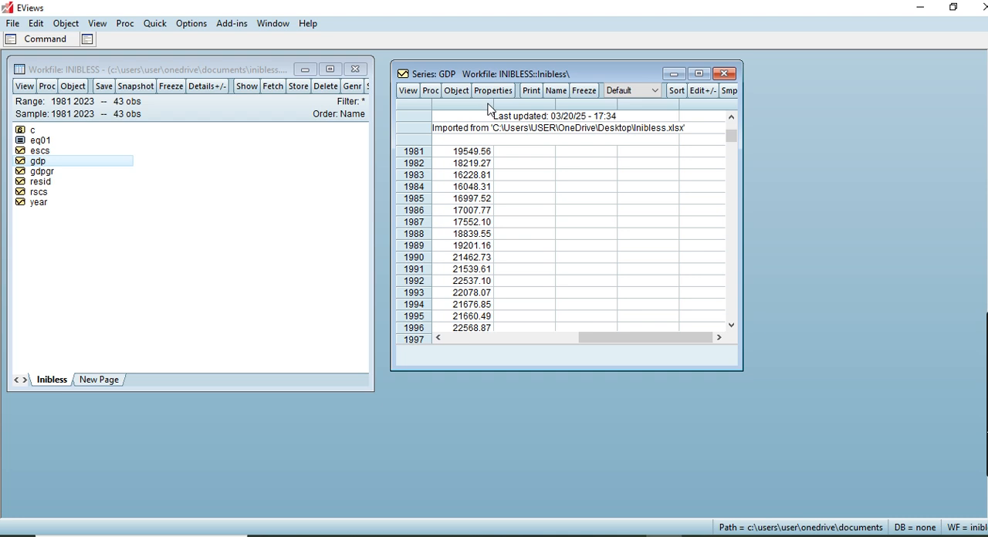
left_click(410, 93)
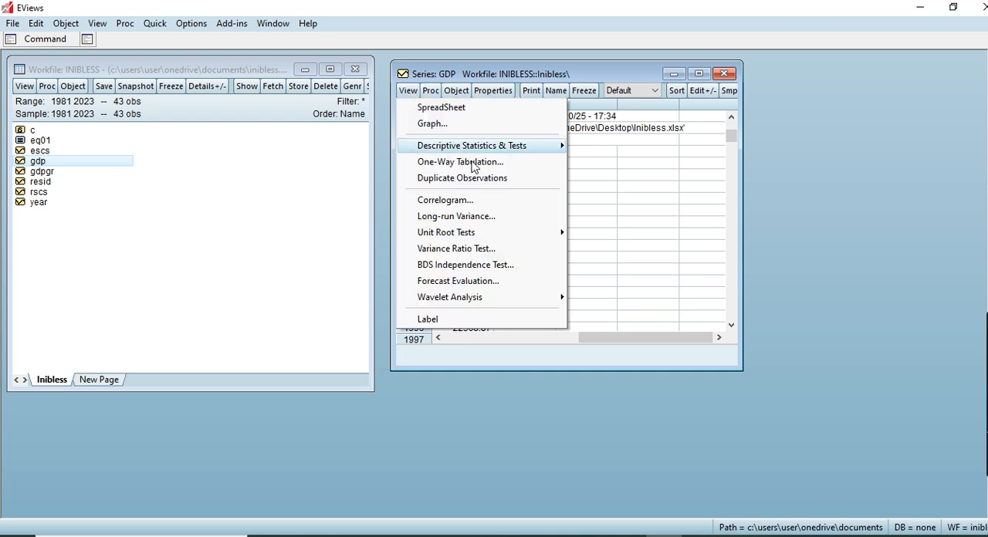
mouse_move(556, 244)
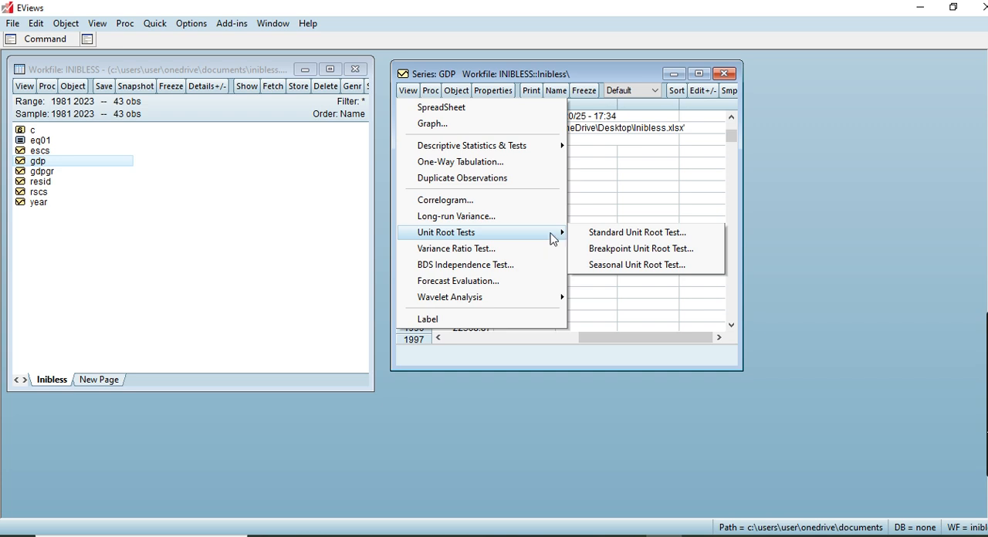
left_click(434, 128)
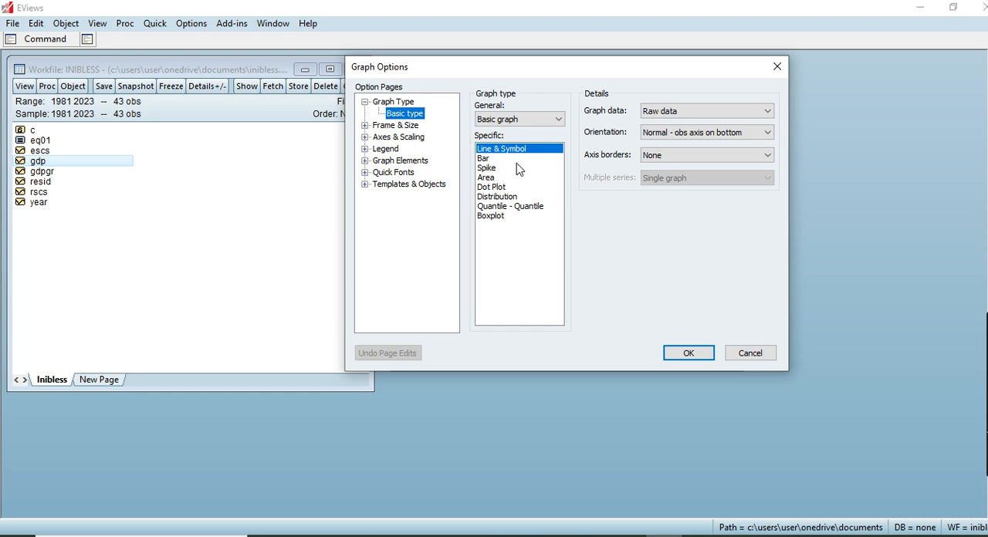
left_click(684, 353)
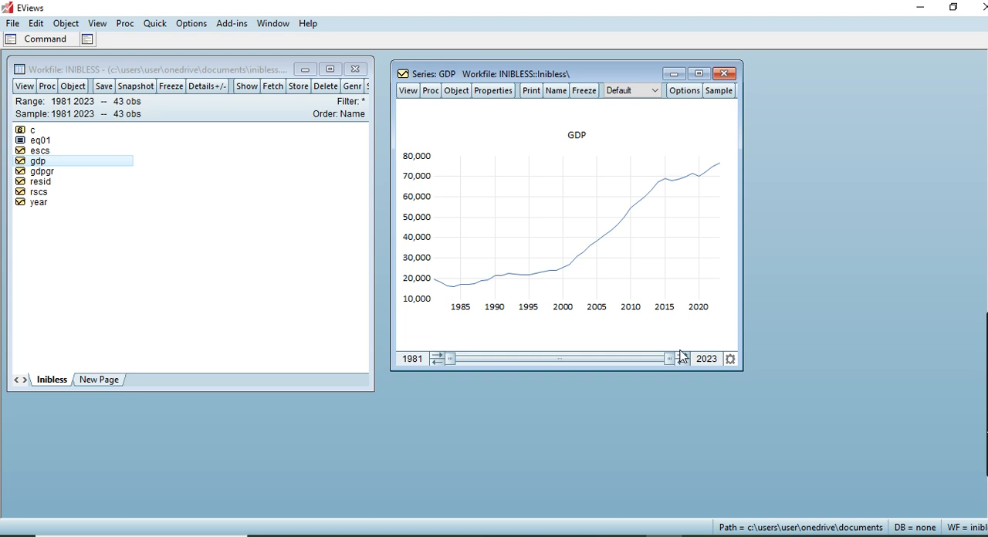
Step: Run a standard Augmented Dickey-Fuller unit root test on GDP at level with intercept, using automatic Schwarz lag selection and maximum 9 lags
left_click(410, 93)
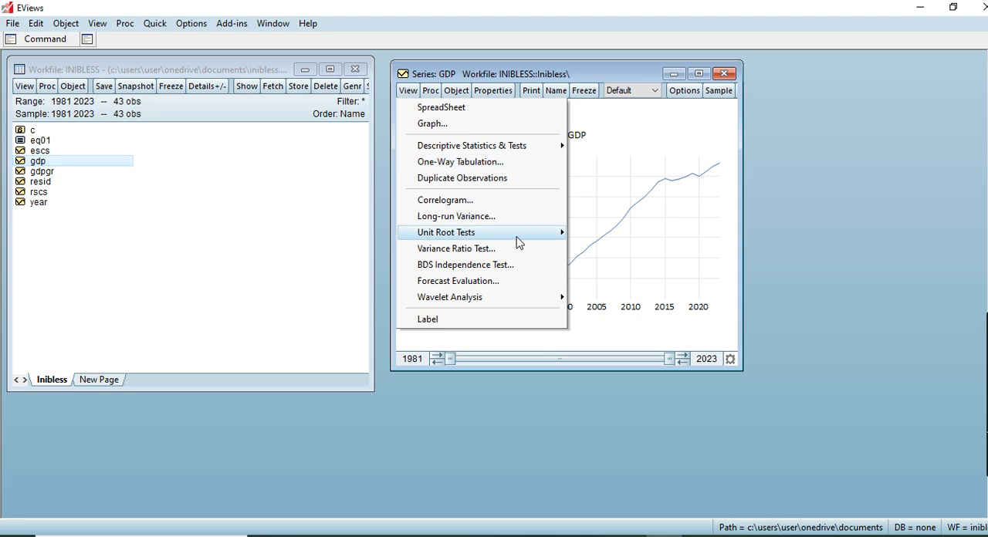
mouse_move(534, 239)
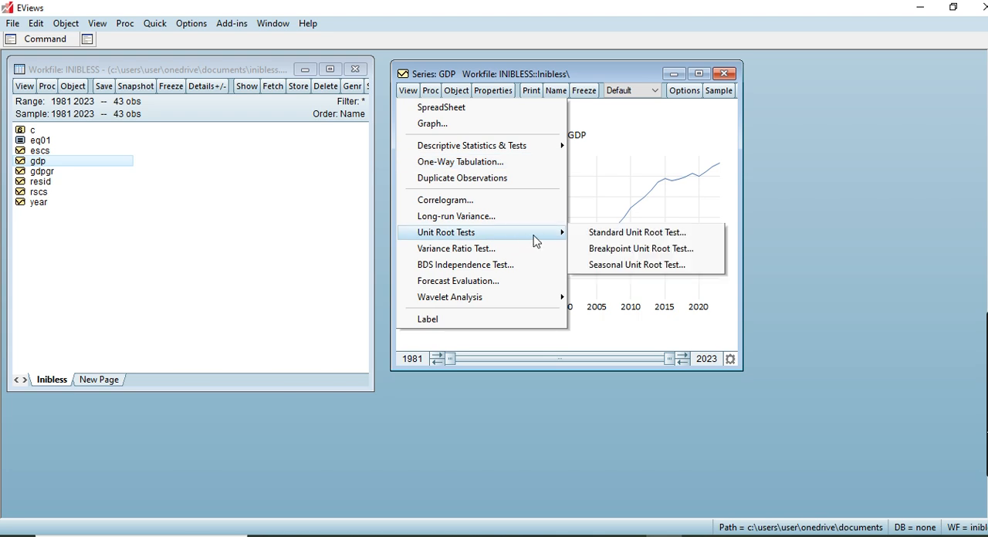
left_click(612, 233)
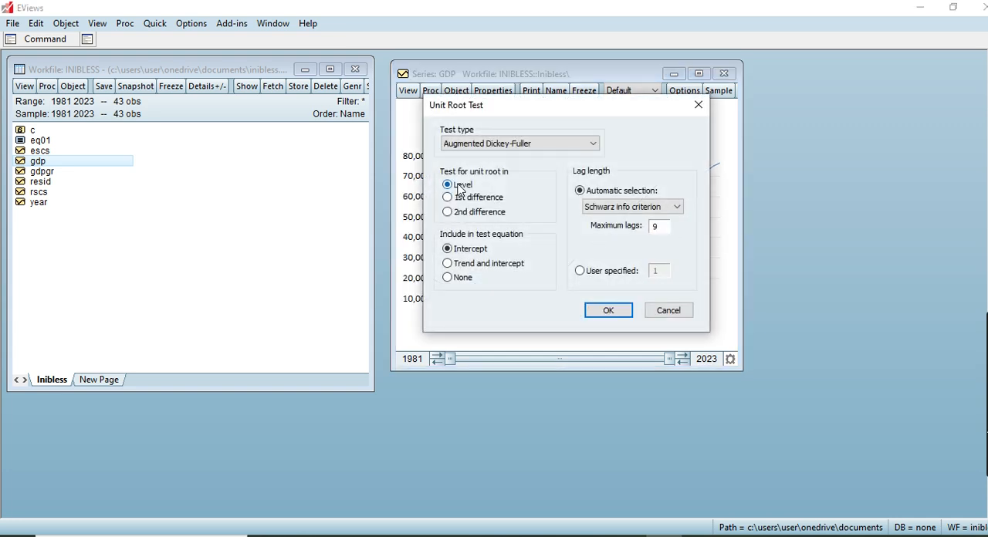
left_click(592, 145)
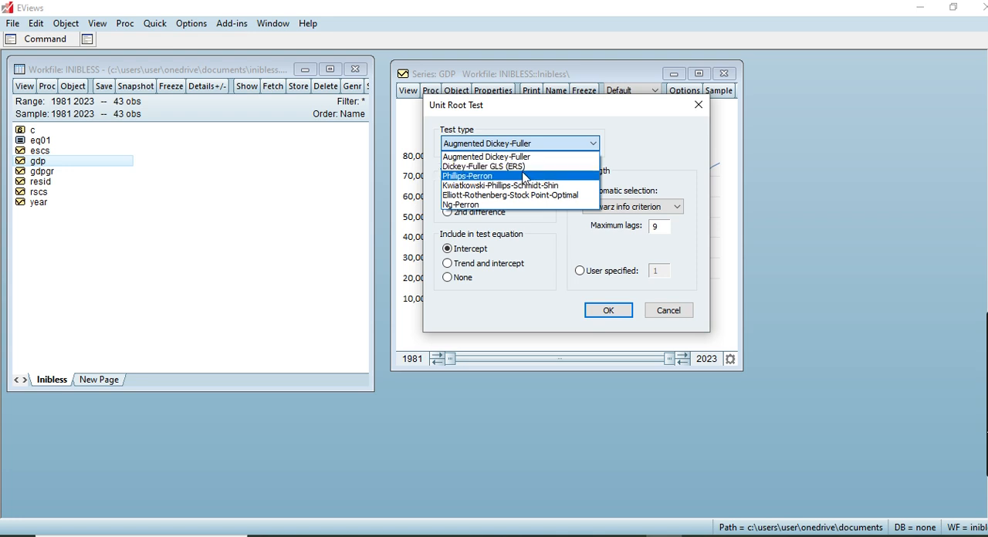
left_click(595, 143)
left_click(472, 187)
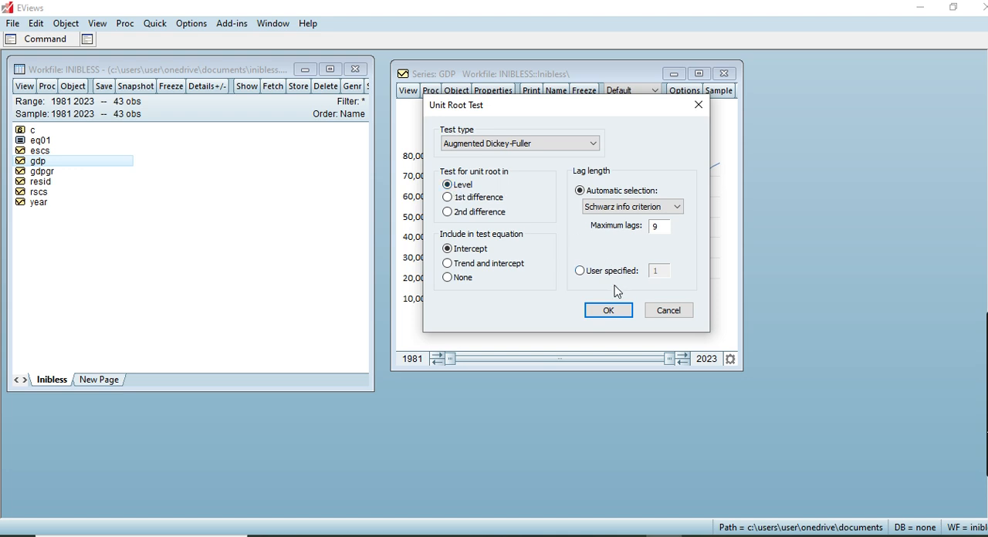
left_click(612, 311)
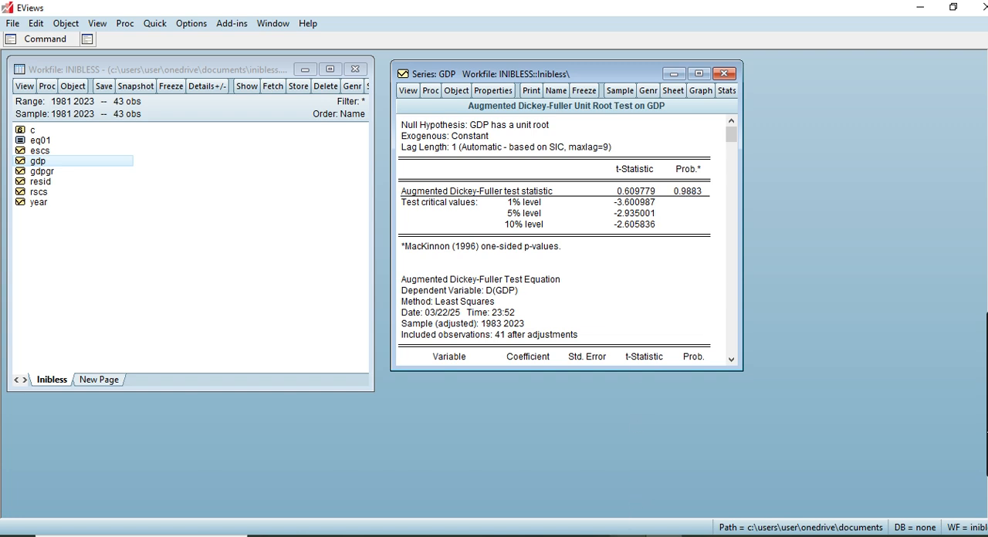
Step: Run the Augmented Dickey-Fuller unit root test on GDP in 1st difference with intercept and automatic Schwarz lag selection
left_click(626, 535)
left_click(409, 92)
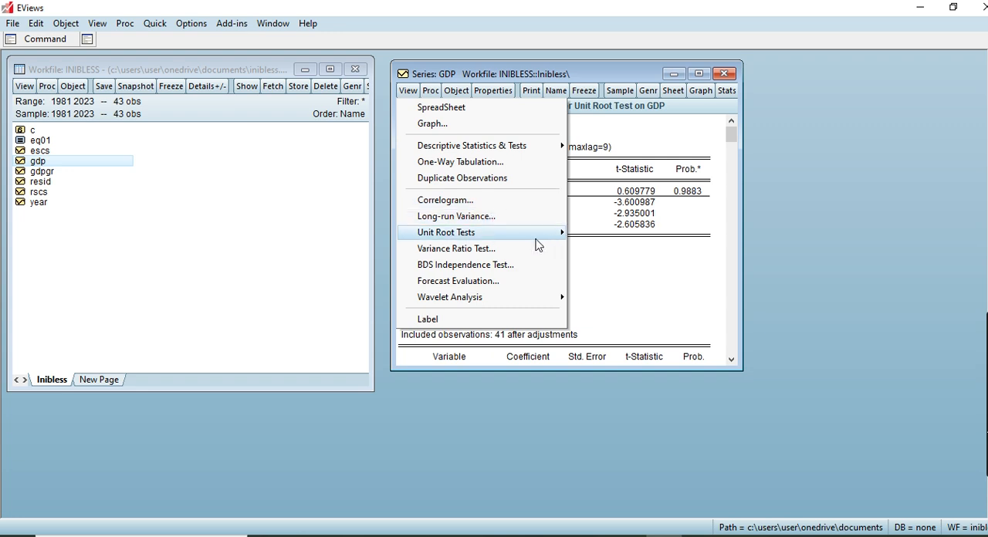
mouse_move(553, 241)
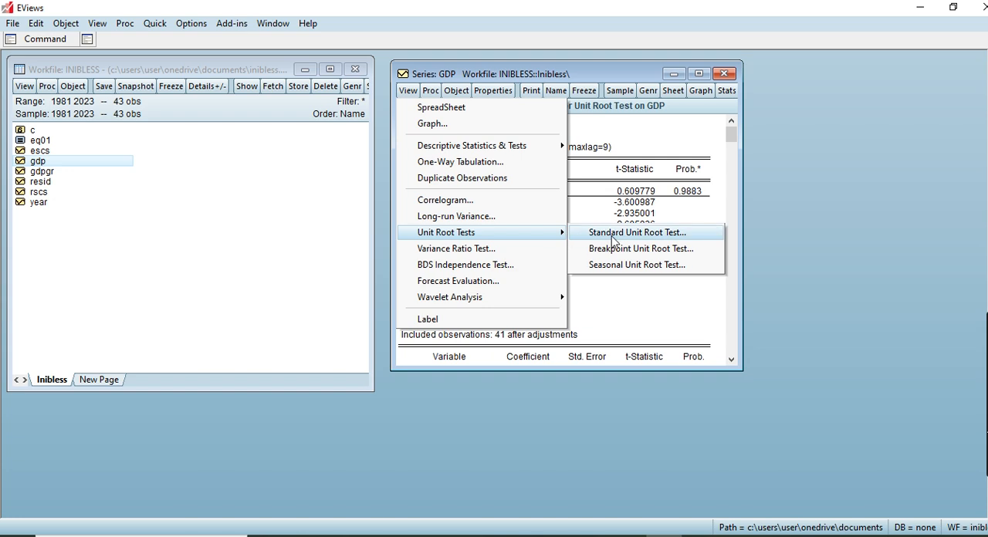
left_click(615, 235)
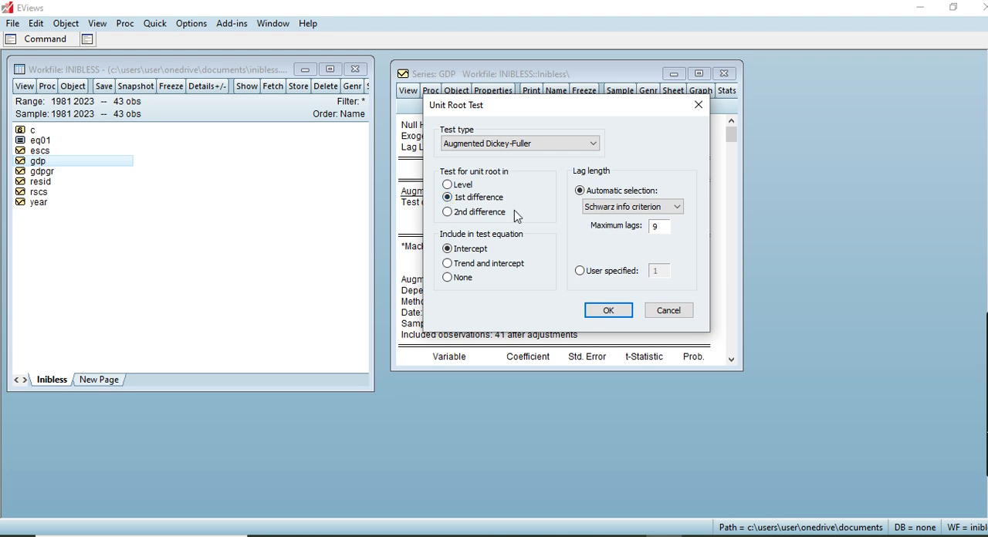
left_click(608, 309)
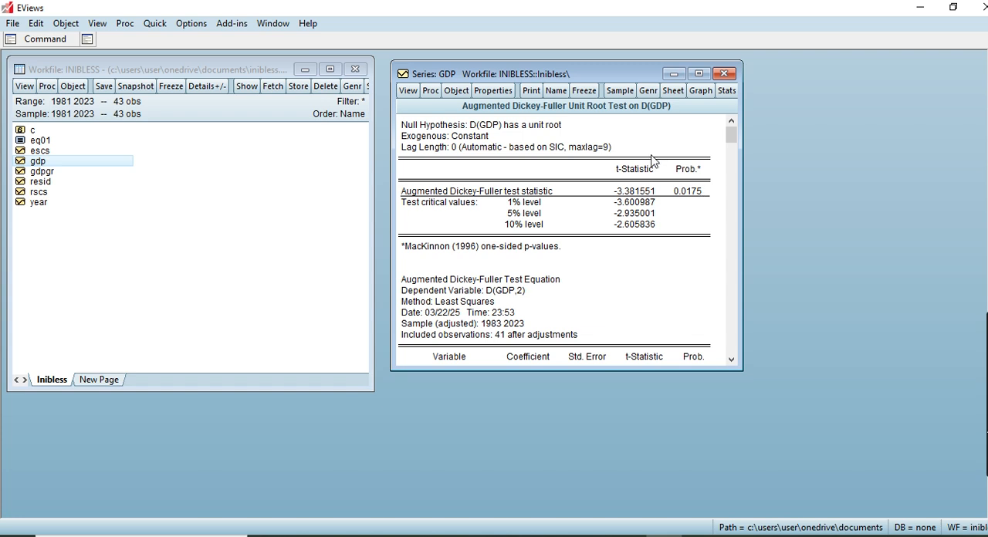
Step: Set the GDP test window aside, open the gdpgr series, and plot it as a basic Line & Symbol graph of raw data
left_click_drag(582, 75, 820, 71)
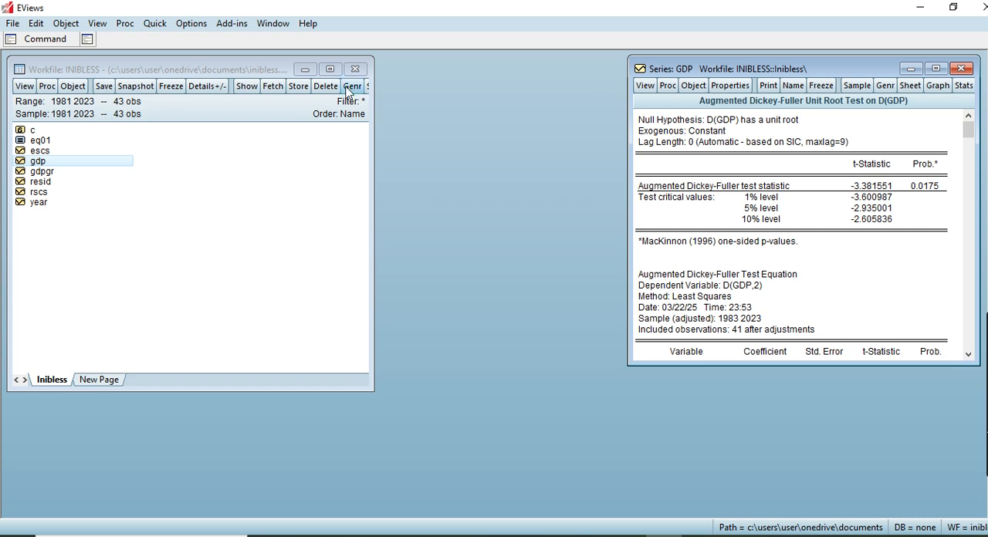
double_click(43, 172)
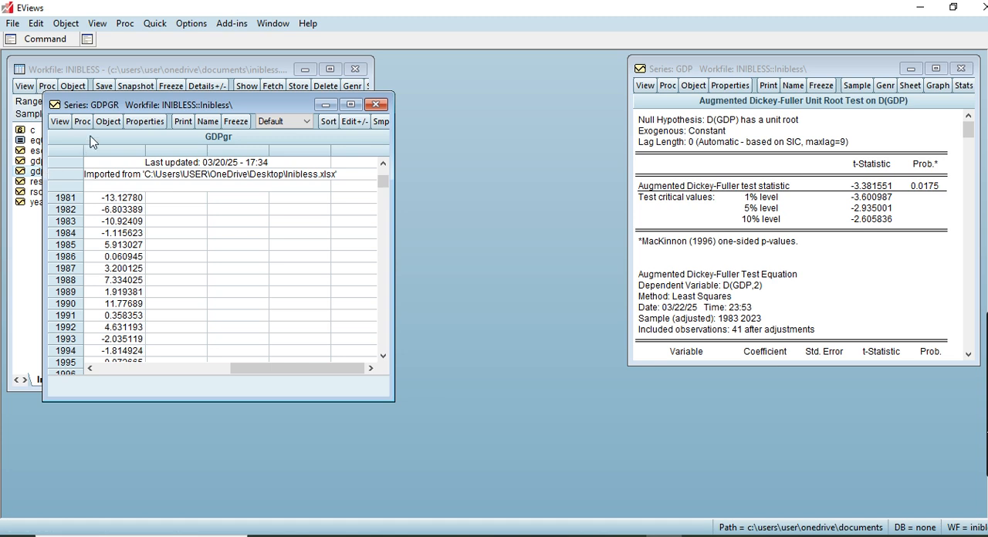
left_click_drag(164, 108, 379, 80)
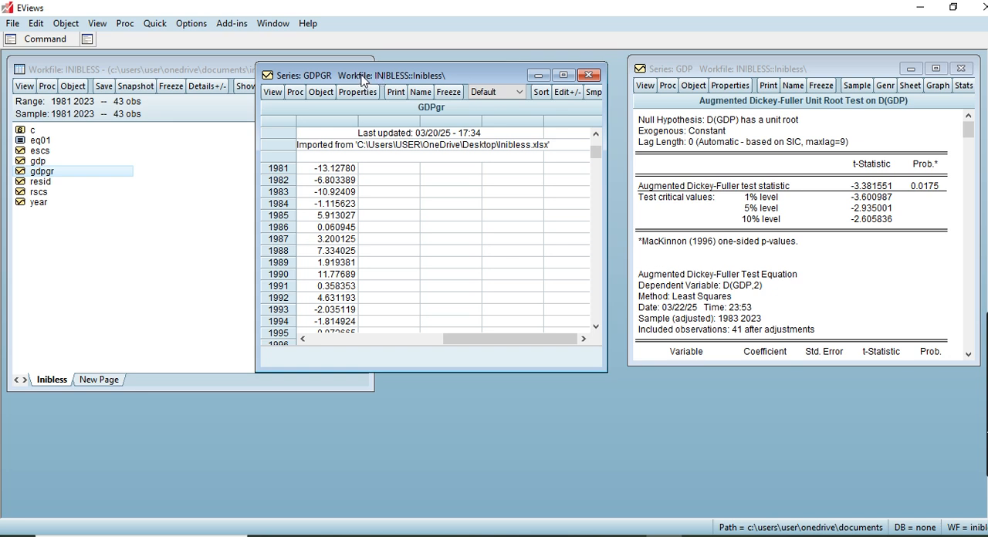
left_click(274, 92)
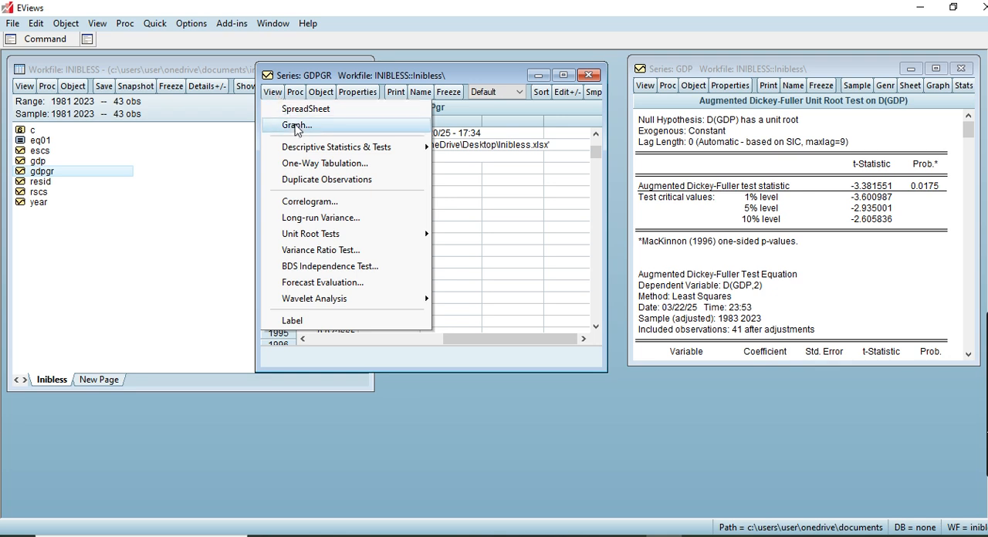
left_click(300, 127)
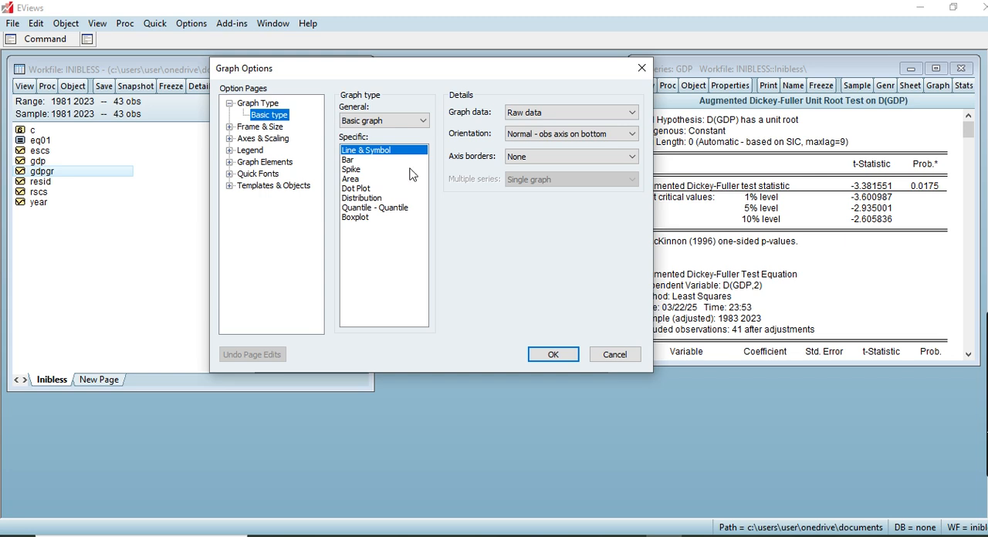
left_click(561, 357)
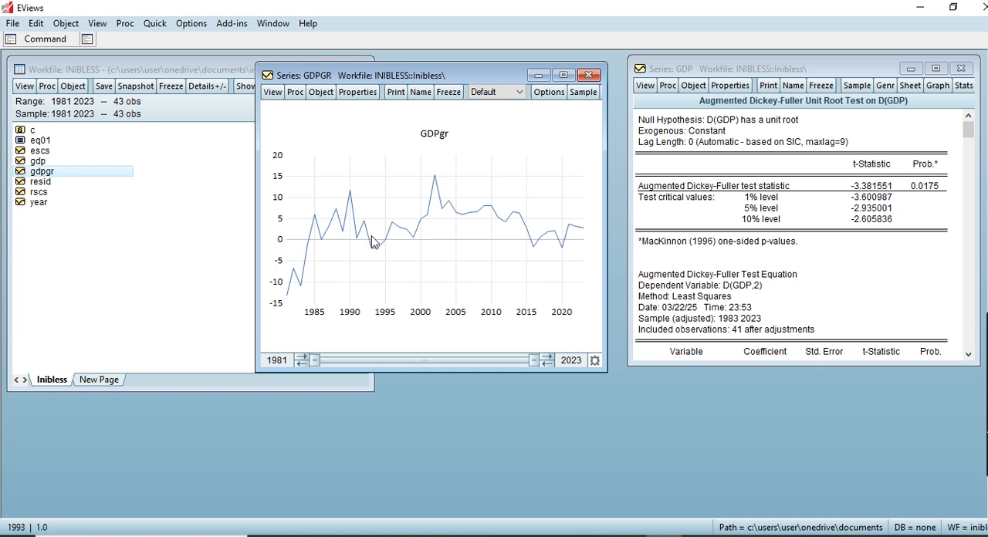
Step: Run a standard Augmented Dickey-Fuller unit root test on GDPGR at level with intercept and automatic Schwarz lag selection
left_click(273, 92)
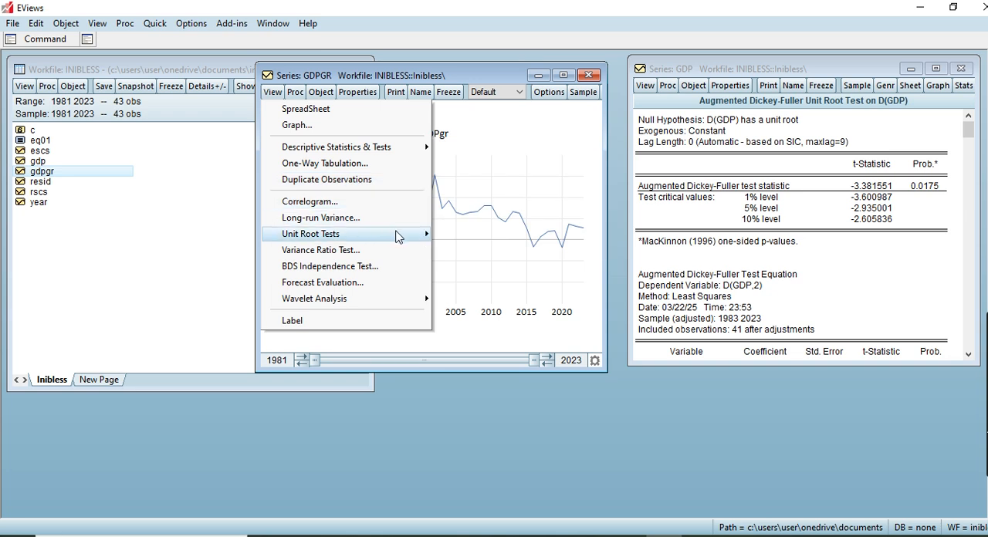
mouse_move(418, 243)
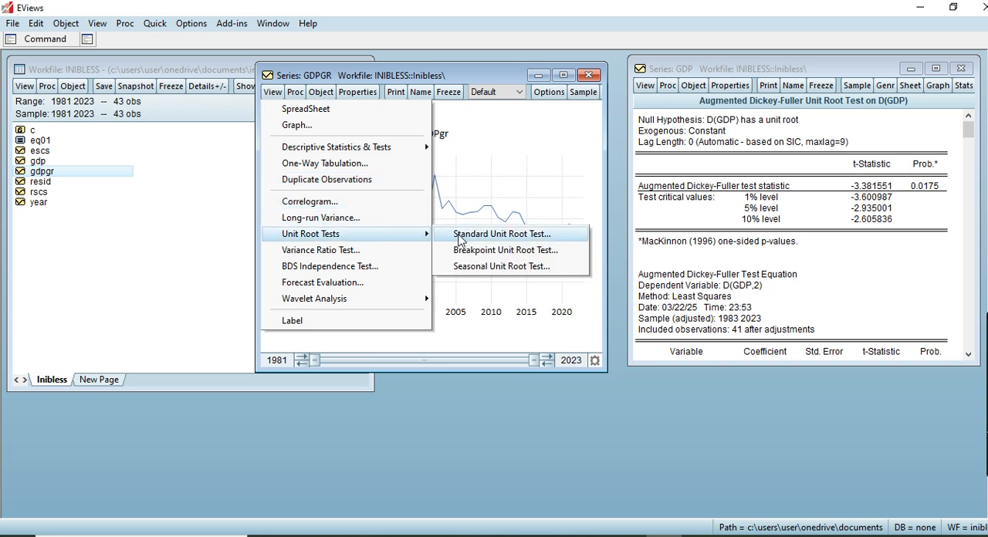
left_click(460, 239)
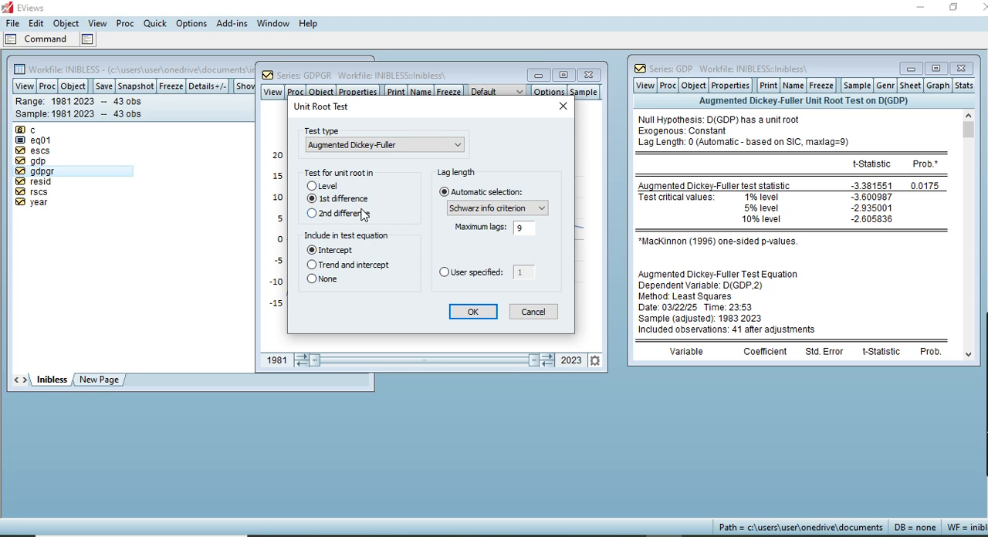
left_click(313, 187)
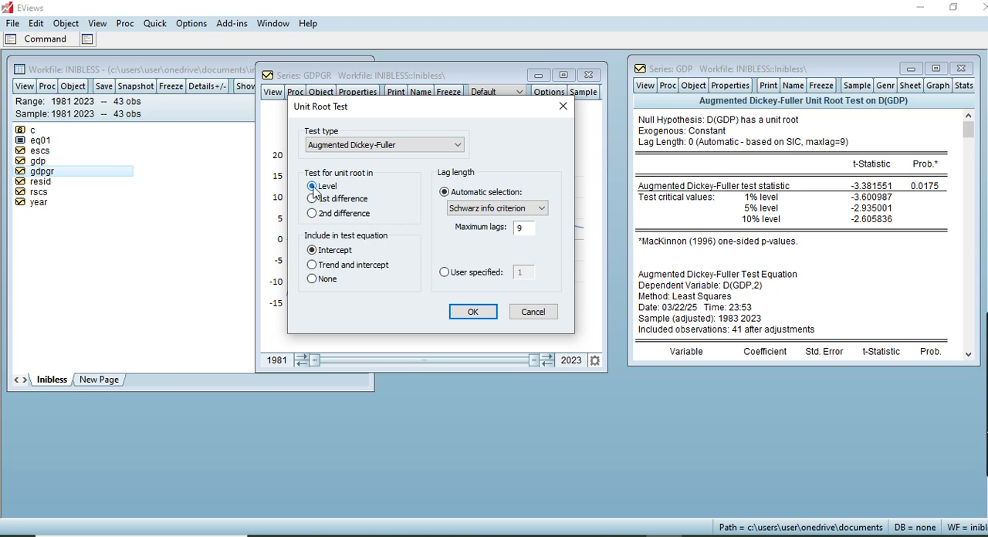
left_click(467, 315)
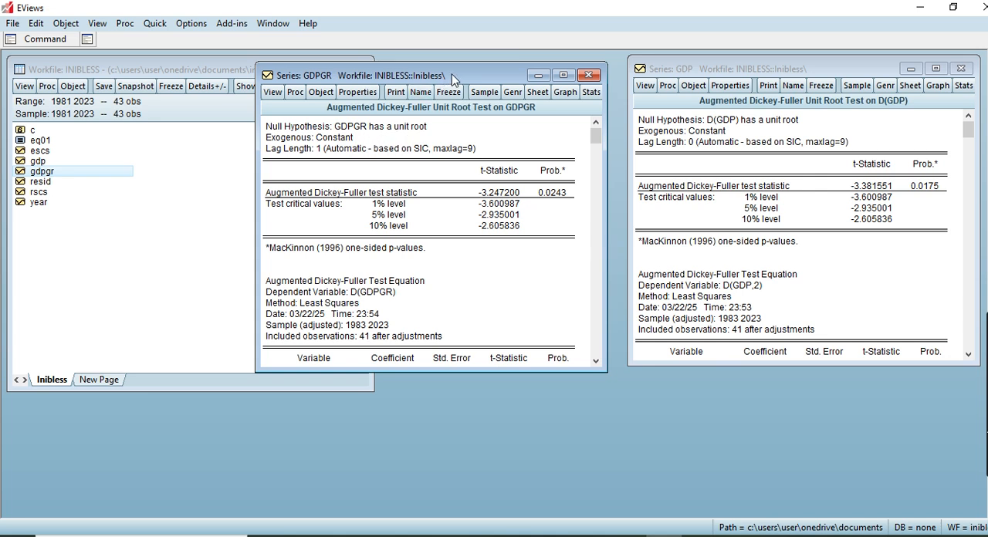
Step: Shift the GDPGR window aside, open the escs series, and plot it as a basic Line & Symbol graph of raw data
mouse_move(454, 80)
left_mouse_down()
mouse_move(441, 166)
mouse_move(467, 83)
left_mouse_up()
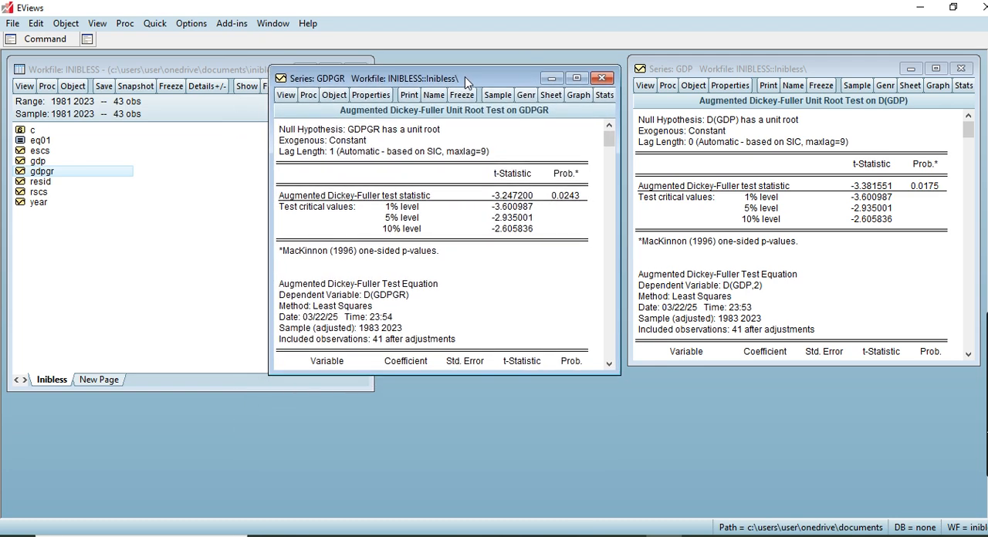
double_click(39, 151)
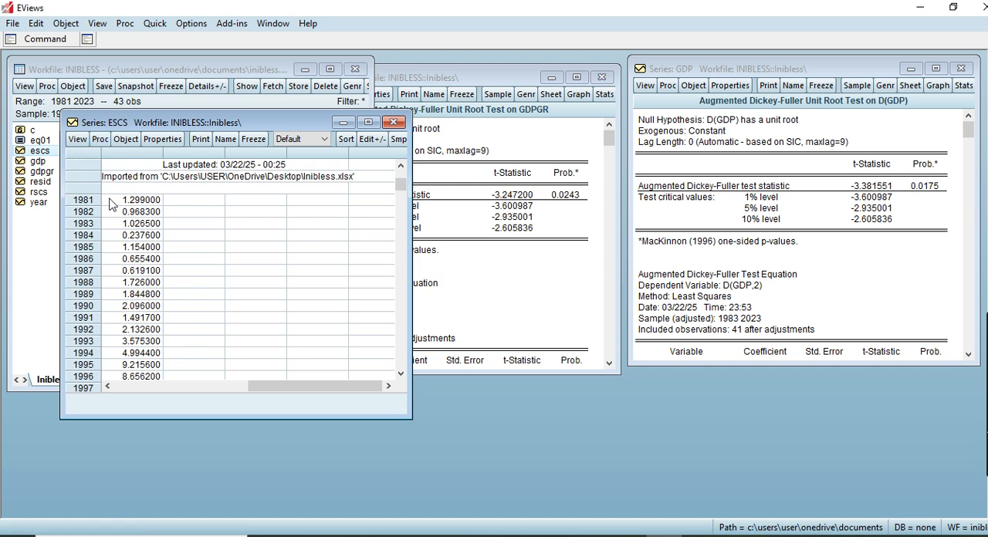
left_click(80, 144)
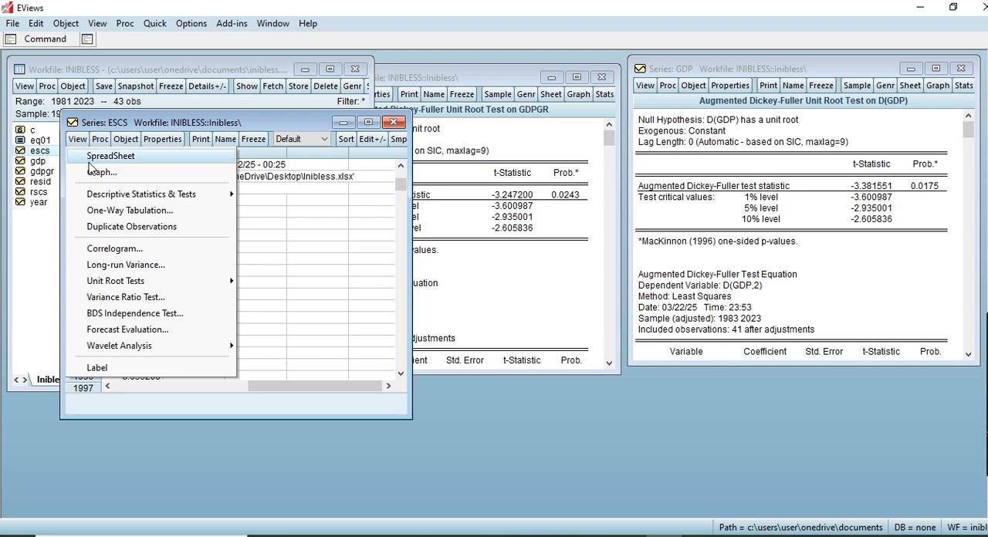
left_click(98, 173)
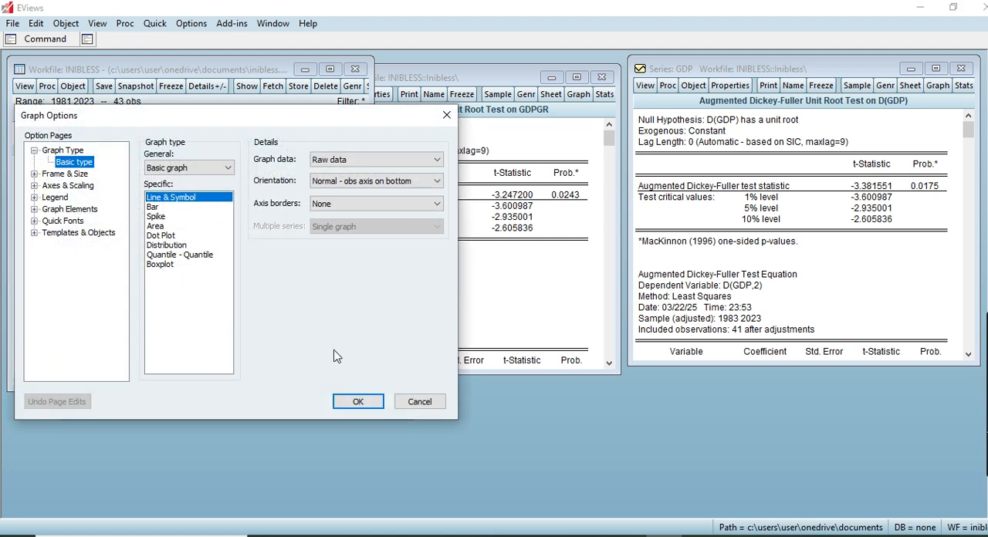
left_click(355, 408)
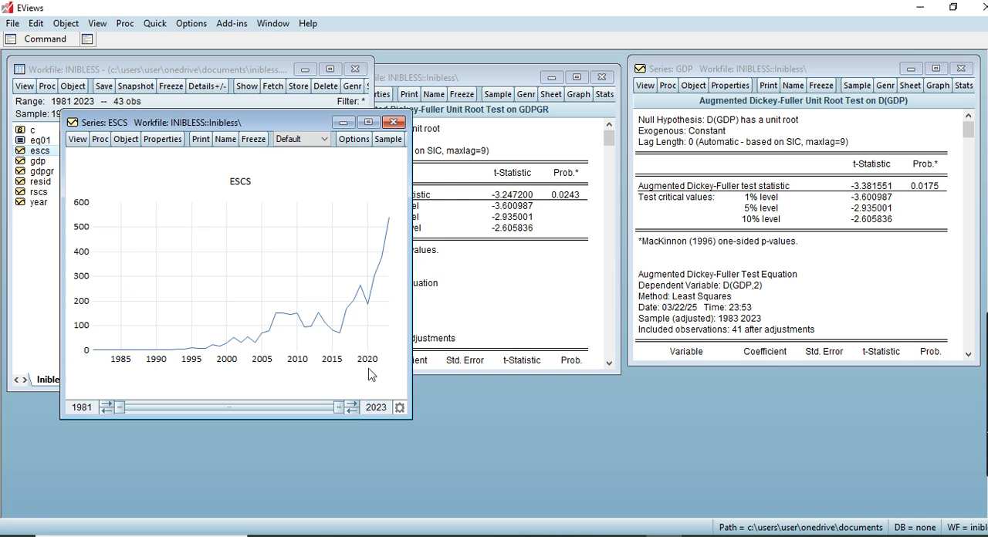
Step: Run a standard Augmented Dickey-Fuller unit root test on ESCS at level with intercept and automatic Schwarz lag selection
left_click(77, 139)
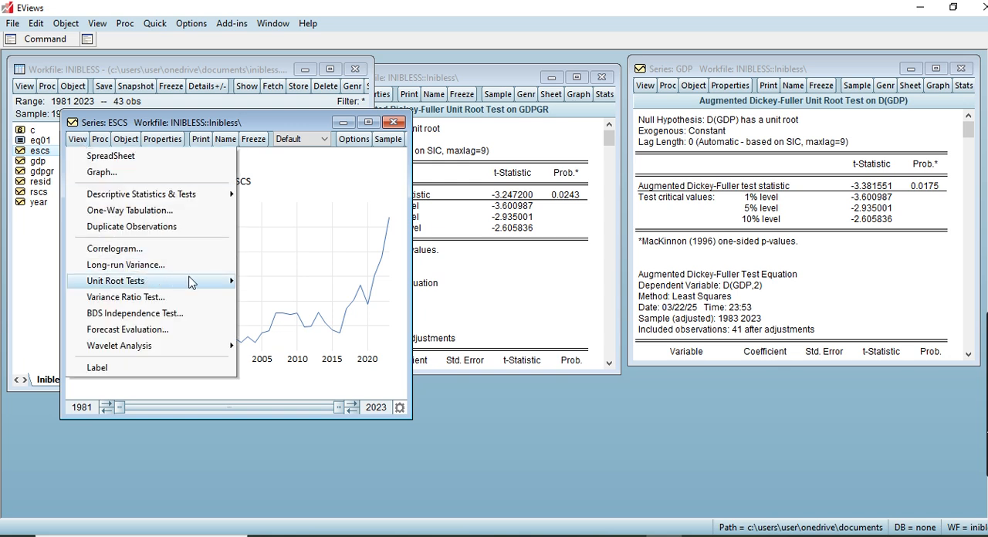
mouse_move(226, 282)
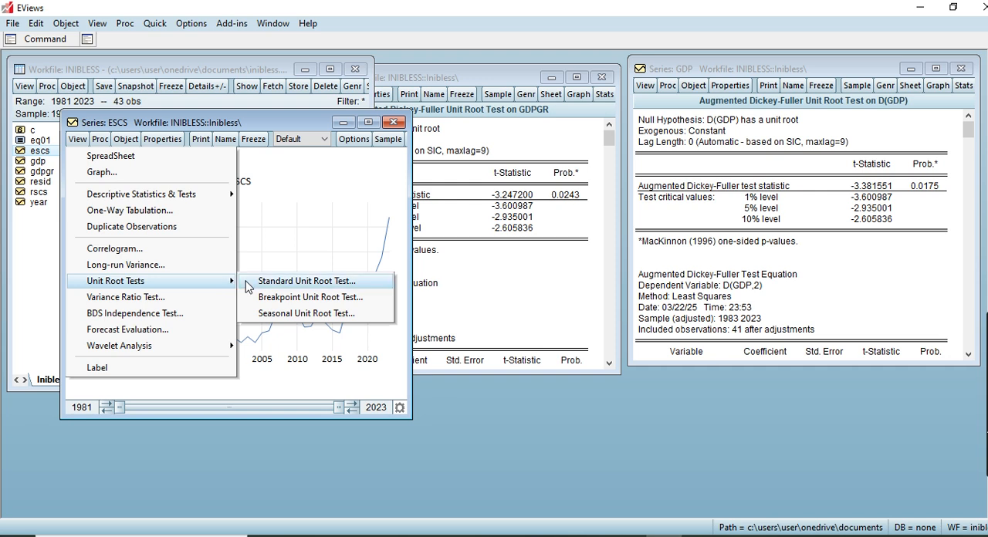
left_click(284, 287)
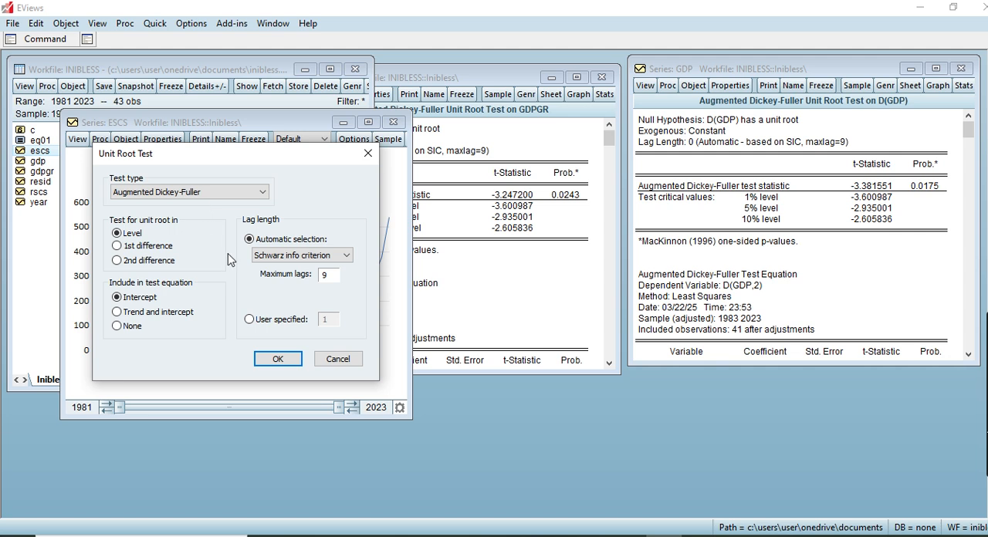
left_click(278, 360)
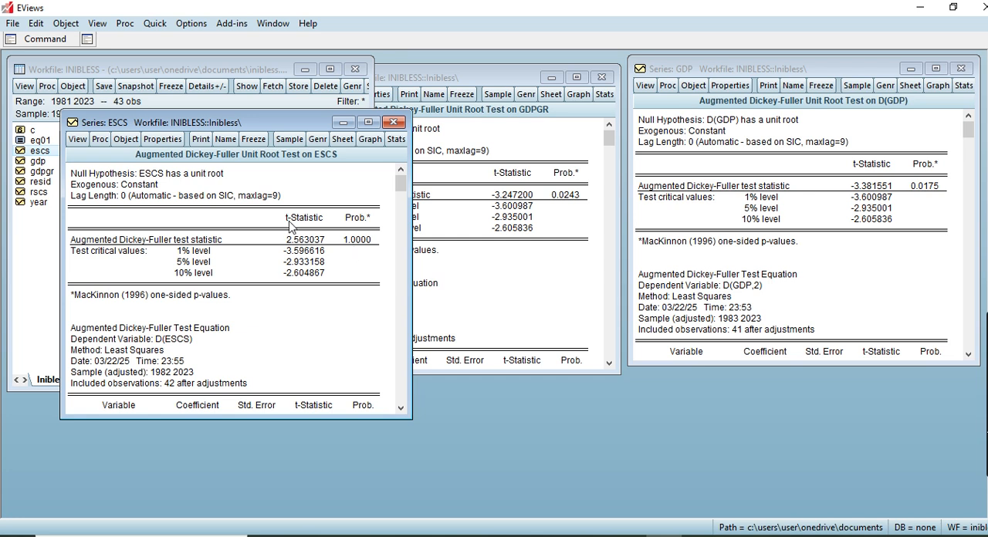
Step: Run a standard Augmented Dickey-Fuller unit root test on ESCS at 1st difference with intercept and automatic Schwarz lag selection
left_click(78, 140)
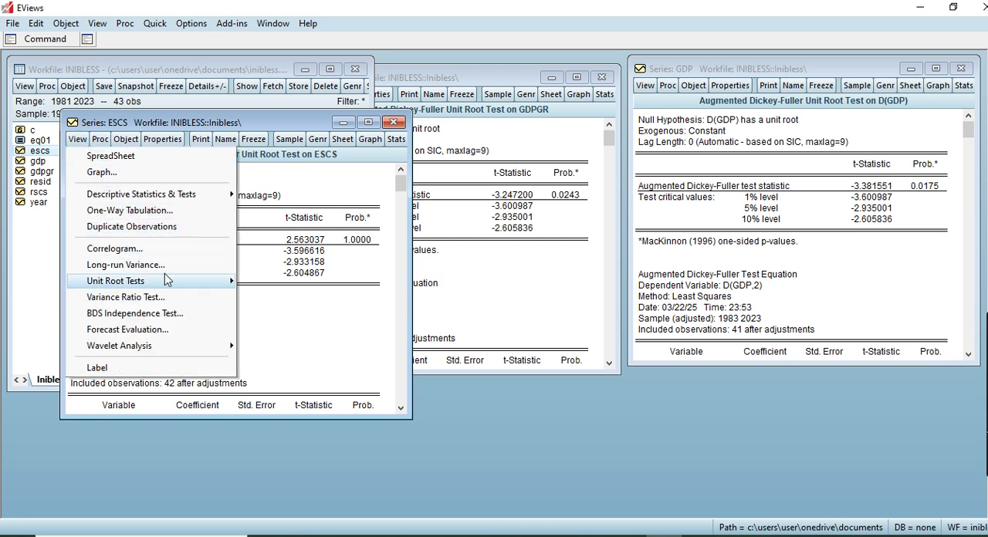
mouse_move(202, 282)
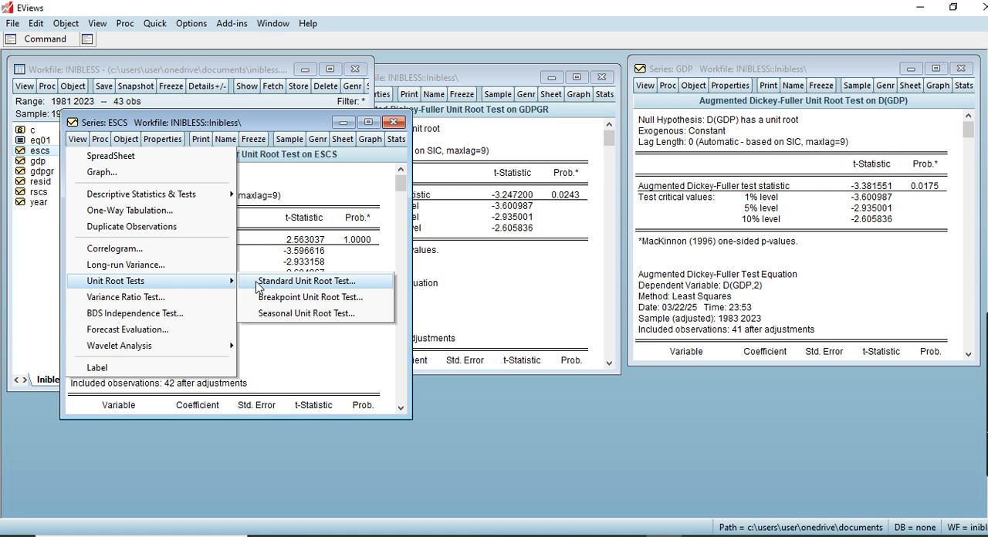
left_click(256, 282)
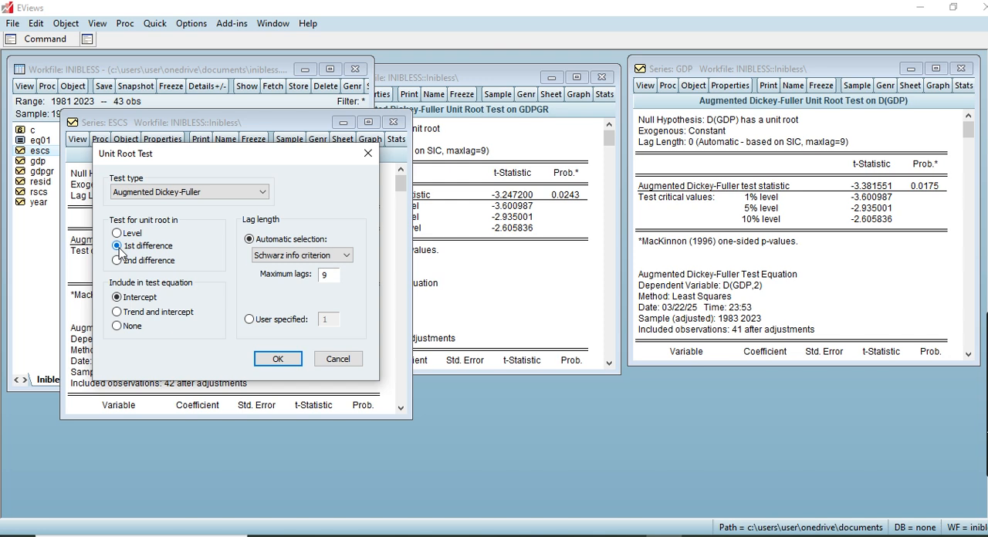
left_click(280, 359)
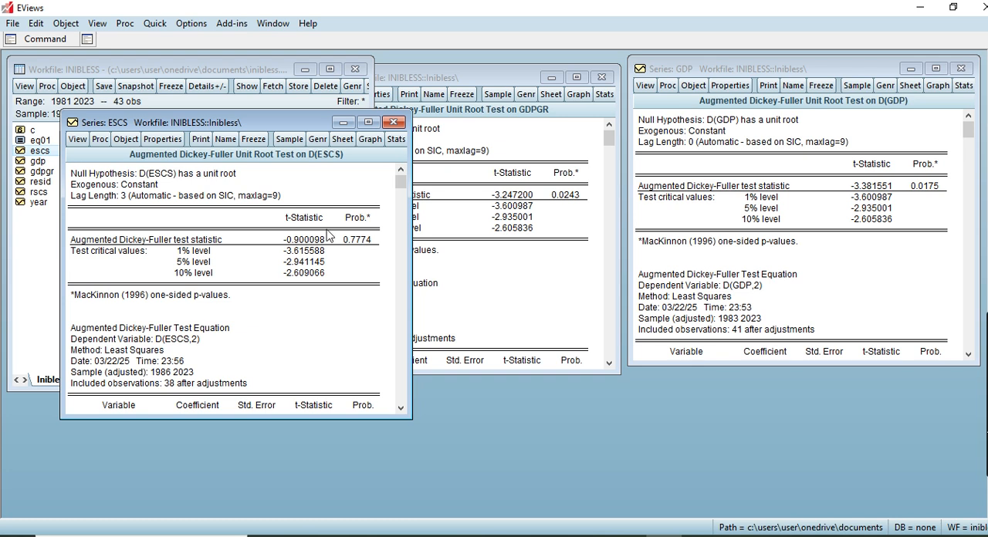
Step: Run a standard Augmented Dickey-Fuller unit root test on ESCS at 2nd difference with intercept and automatic Schwarz lag selection
left_click(82, 140)
mouse_move(114, 201)
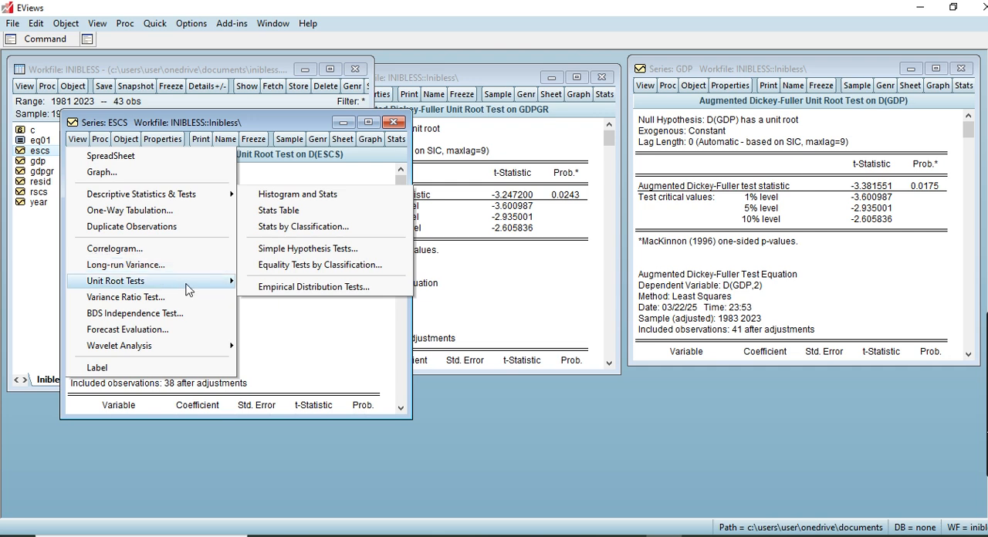
mouse_move(201, 284)
left_click(271, 282)
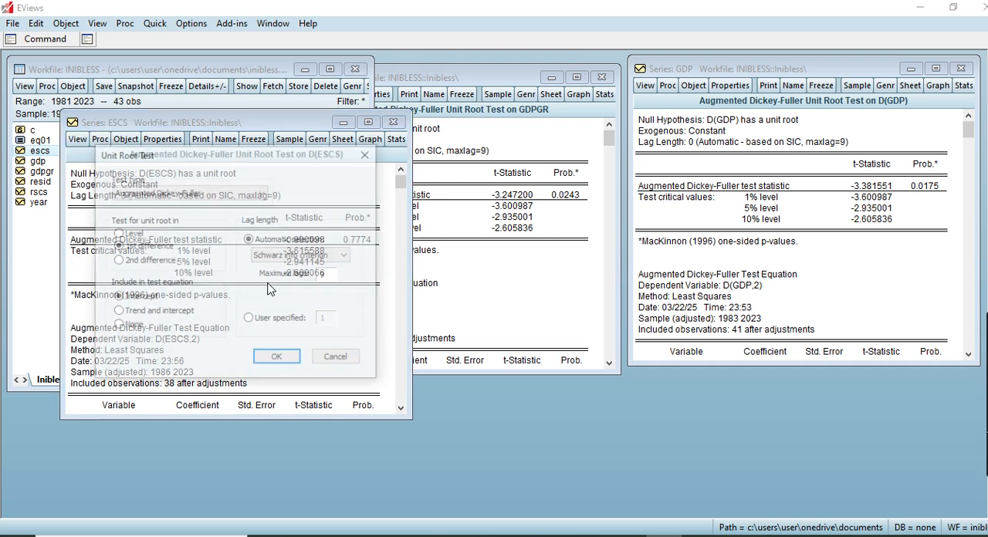
left_click(118, 261)
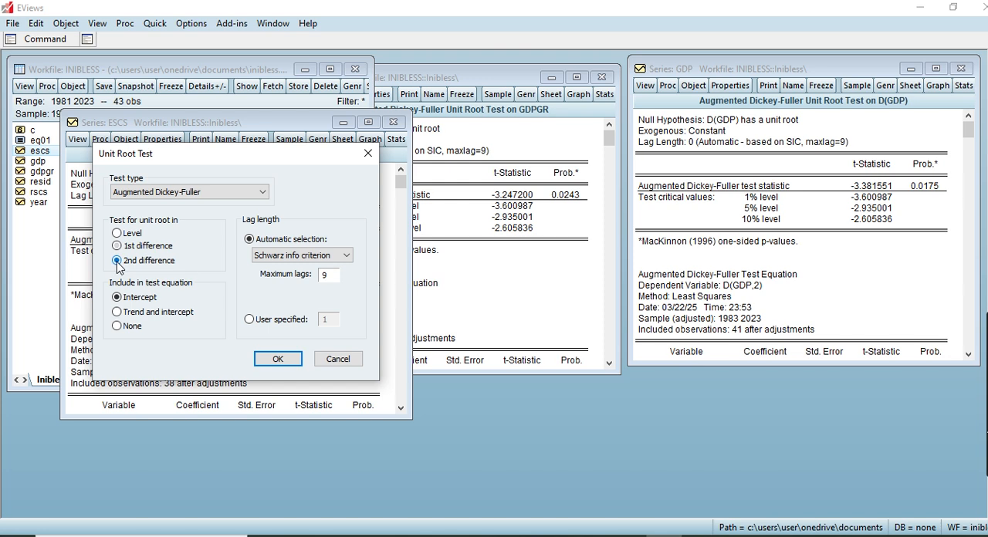
left_click(284, 363)
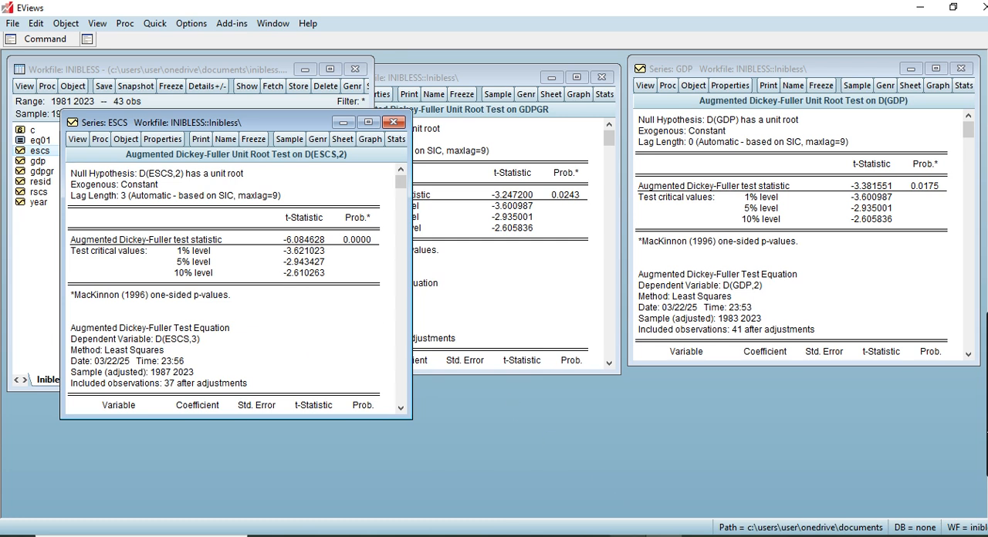
Step: Switch to the Word notes and correct the first variable name in the Specimen One reporting table to GDP
left_click(627, 533)
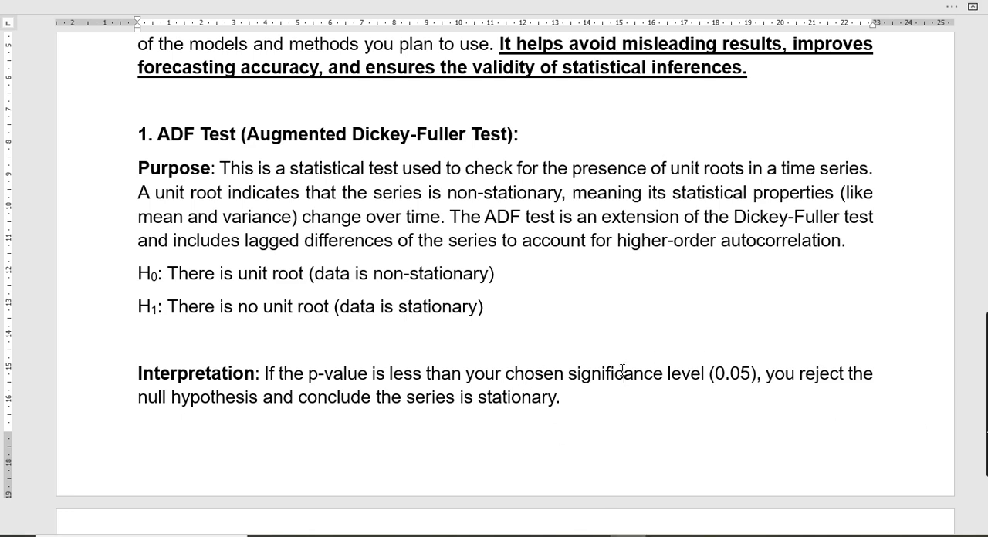
scroll(622, 370, "down", 5)
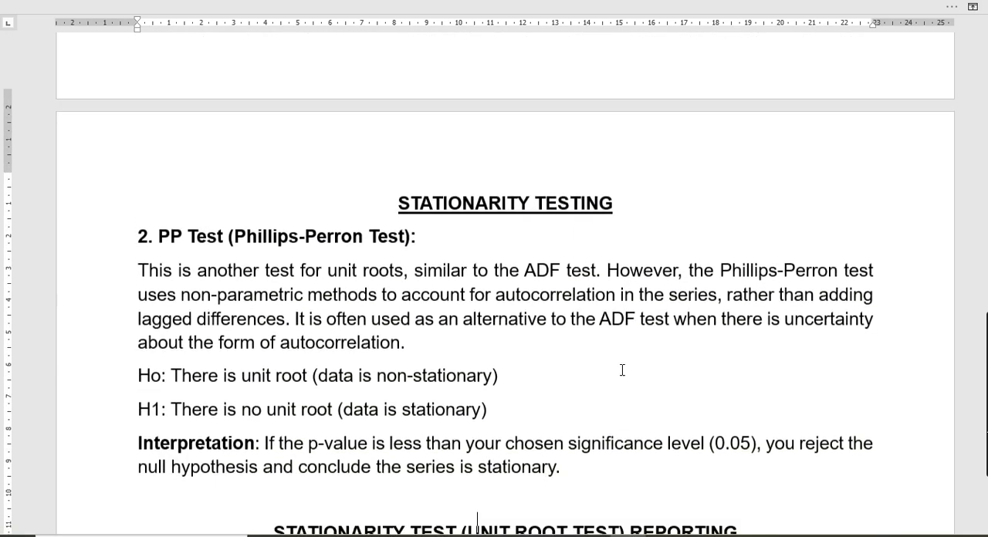
scroll(622, 369, "down", 6)
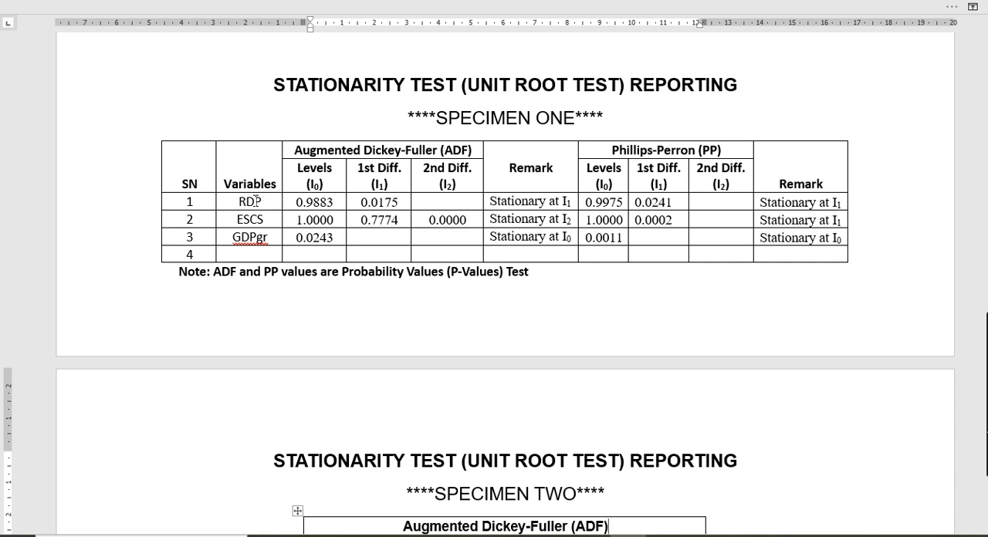
left_click(246, 201)
key("BackSpace")
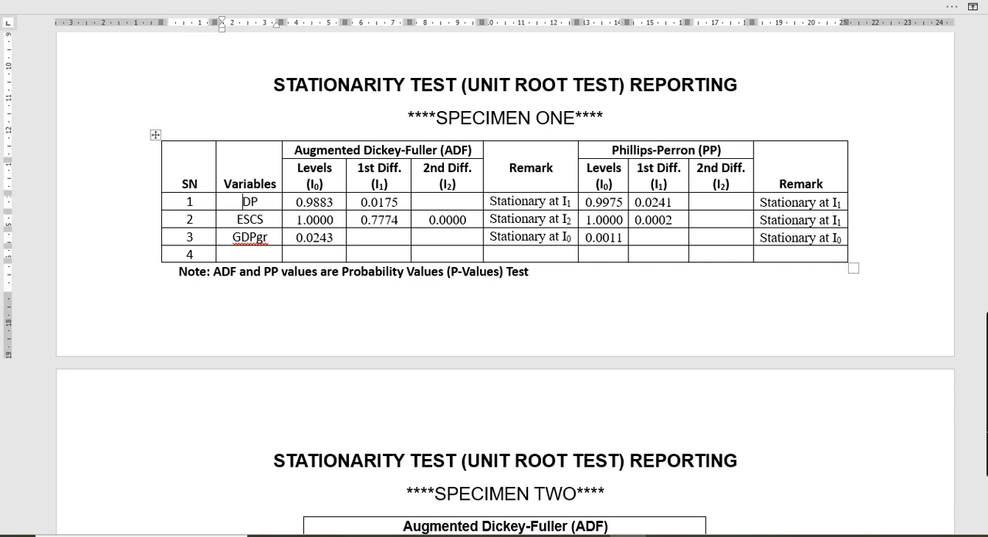
type("G")
Step: Review the Phillips-Perron test section in the notes, including its hypotheses and the interpretation rule
scroll(538, 242, "up", 10)
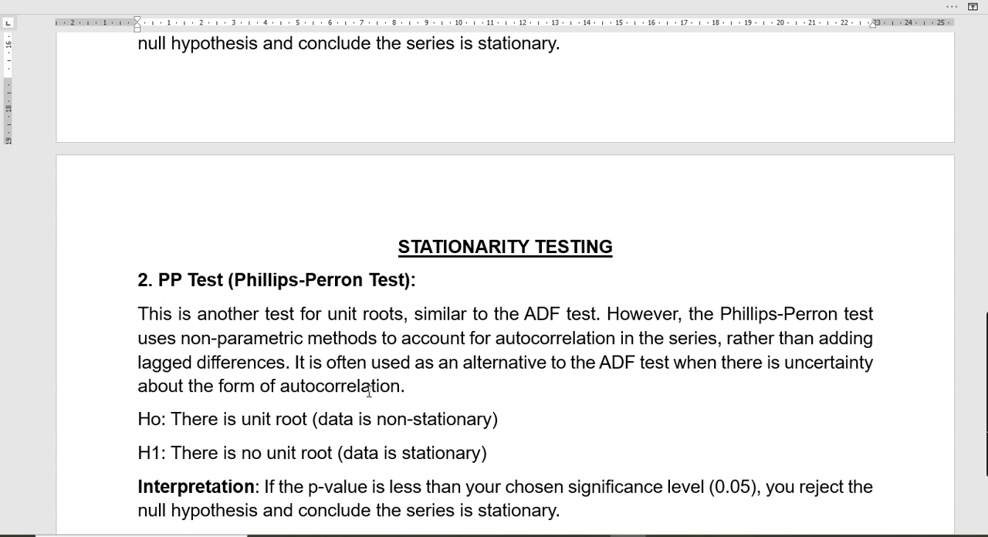
left_click(508, 400)
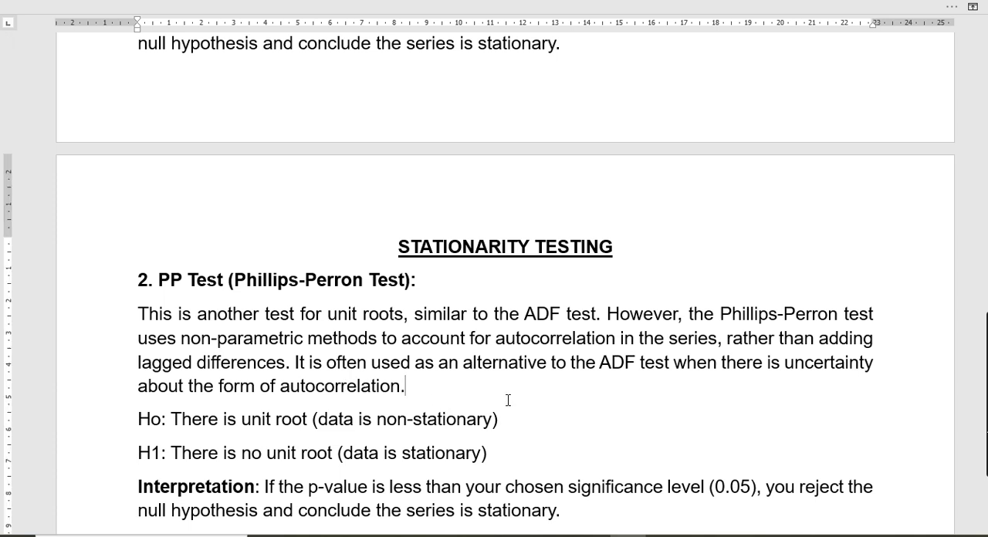
key("Down")
key("Down")
key("Down")
key("Down")
key("Down")
key("Down")
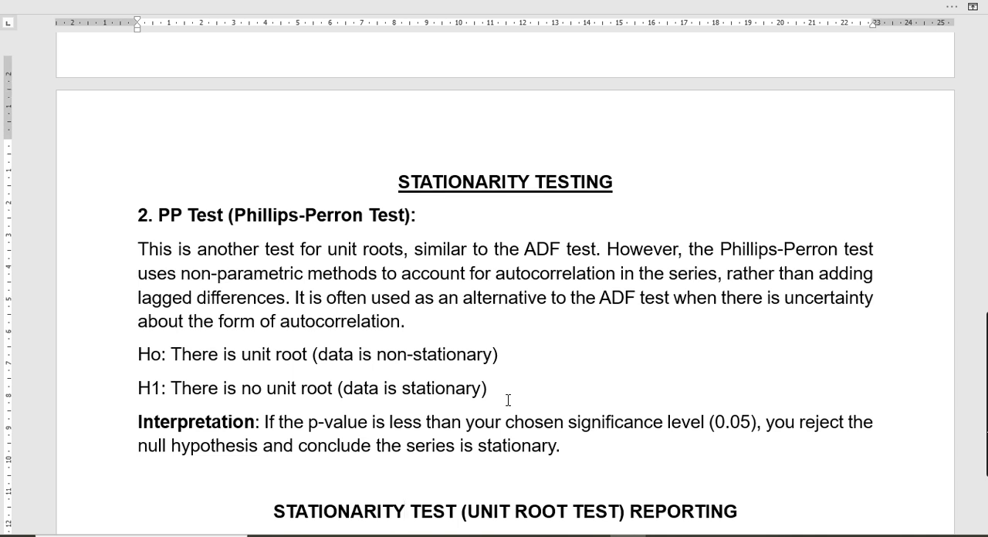
key("Down")
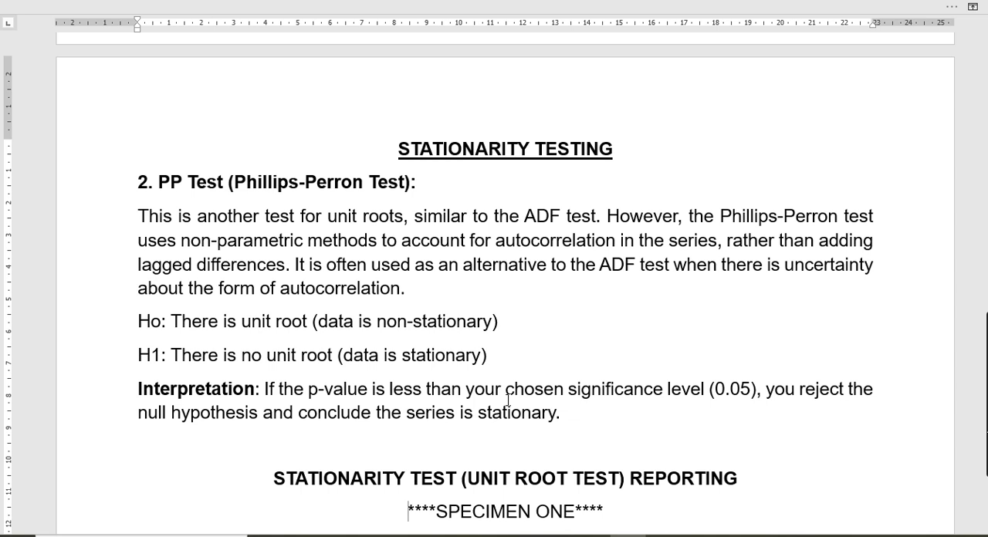
key("Down")
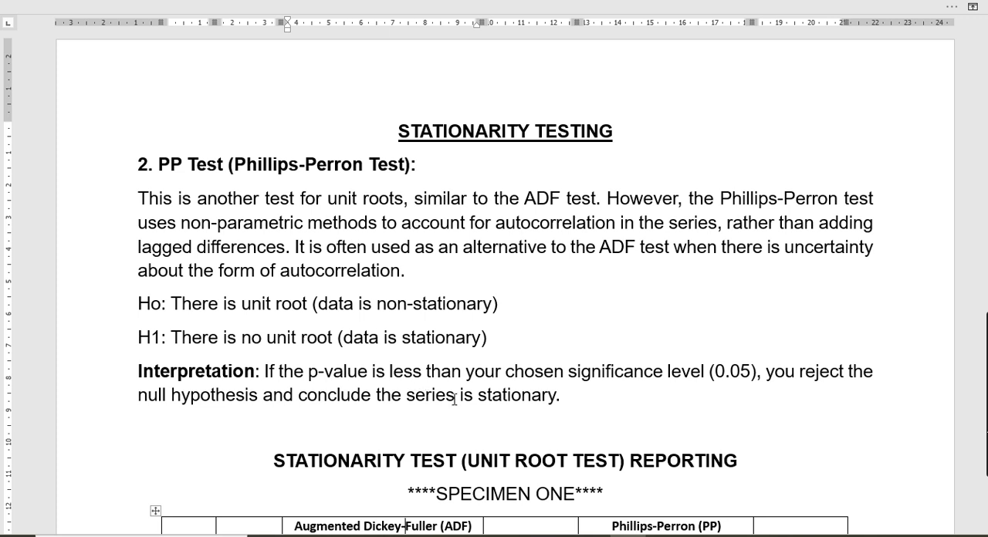
Step: Return to EViews, shift the ESCS window aside, and run a Phillips-Perron test on GDP at level with intercept and automatic Newey-West bandwidth
left_click(664, 535)
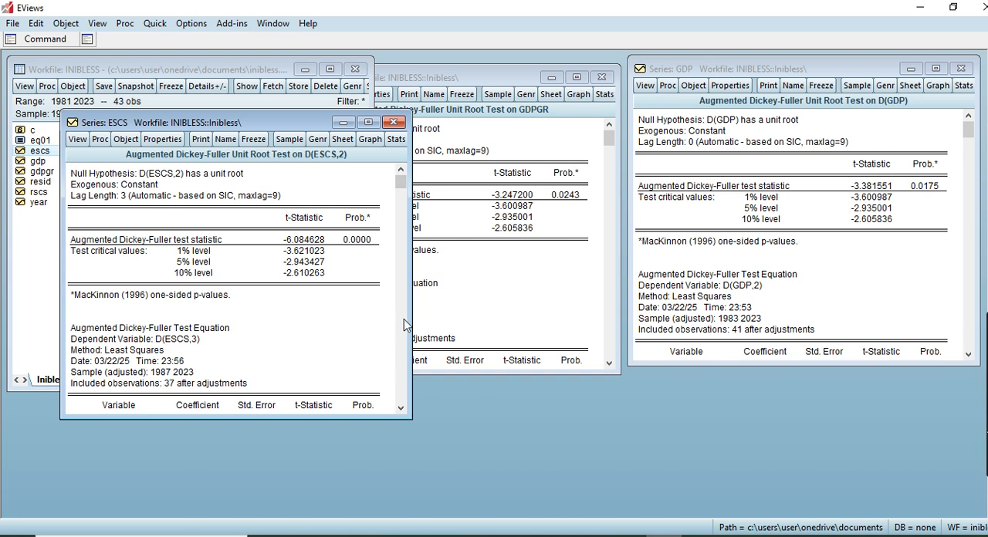
left_click_drag(214, 124, 166, 90)
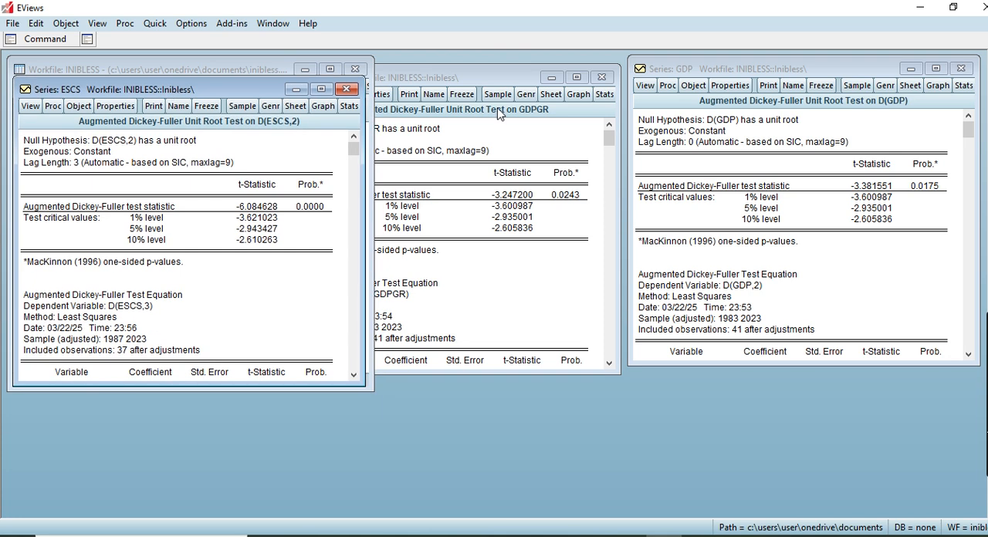
left_click(645, 86)
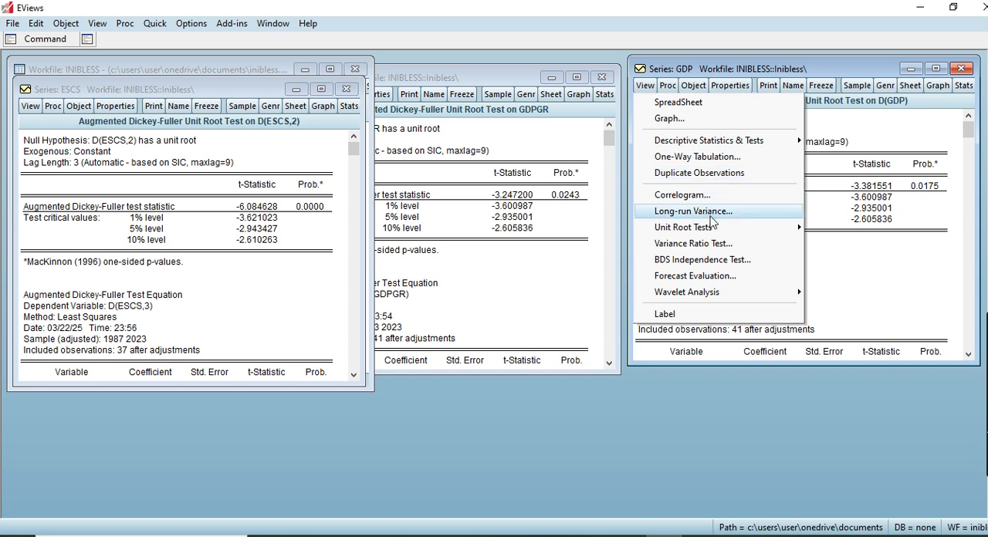
mouse_move(731, 231)
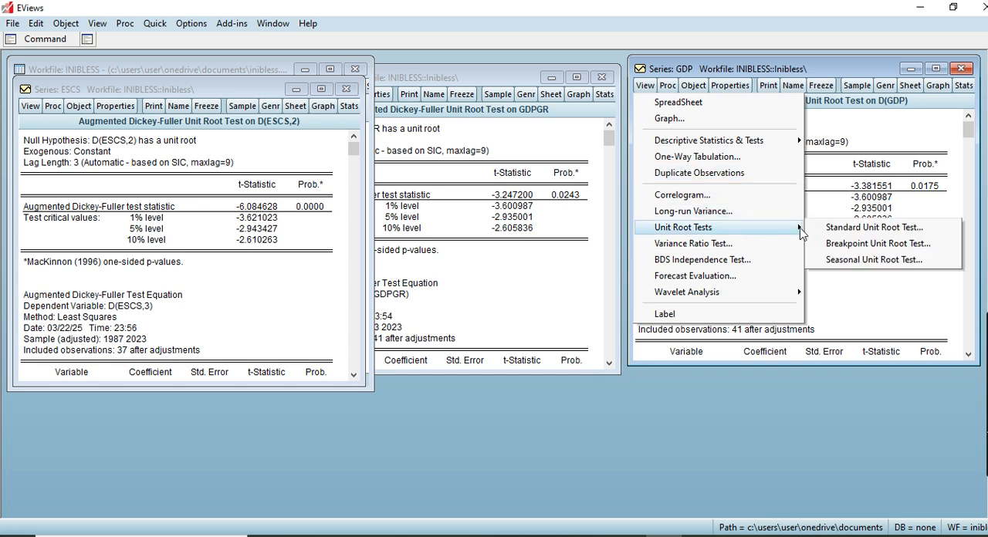
left_click(842, 232)
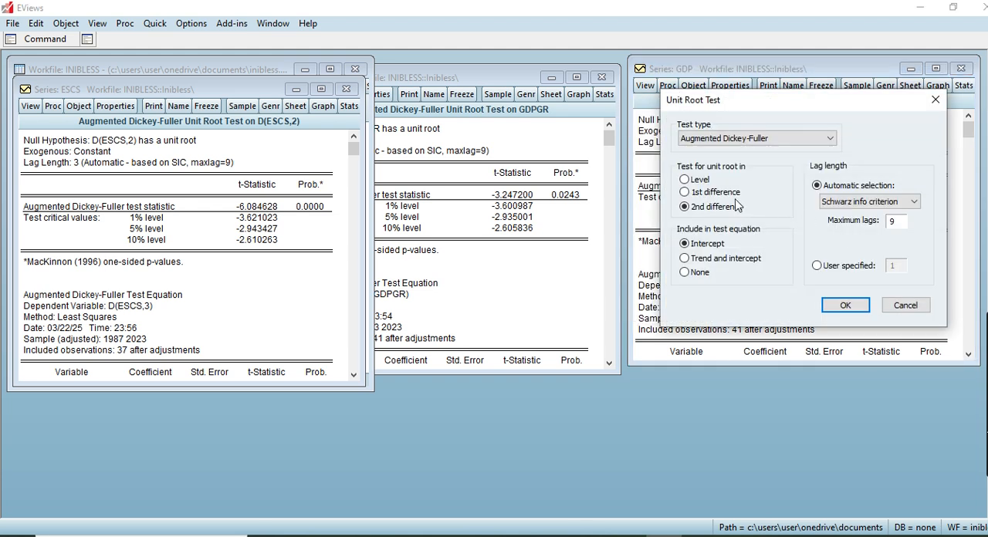
left_click(819, 145)
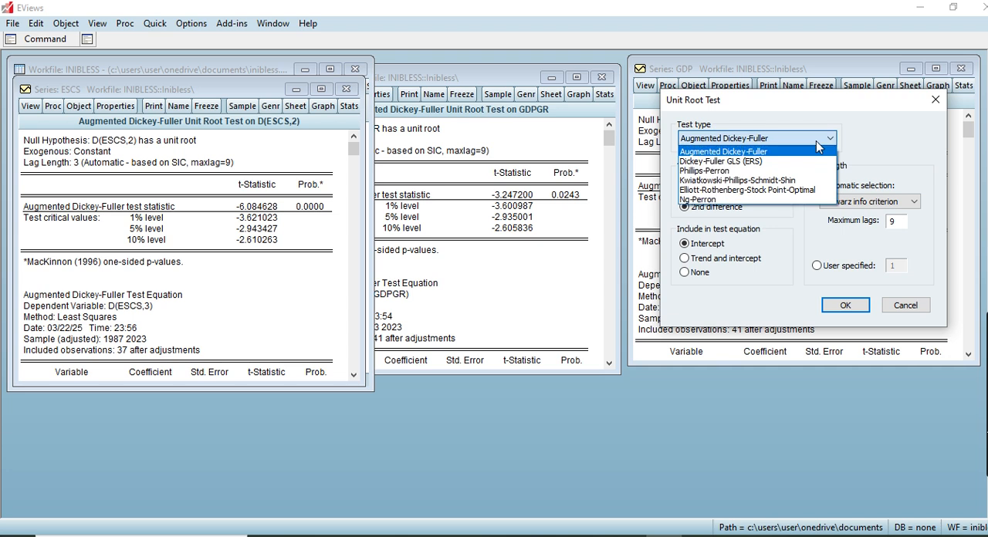
left_click(725, 172)
left_click(686, 181)
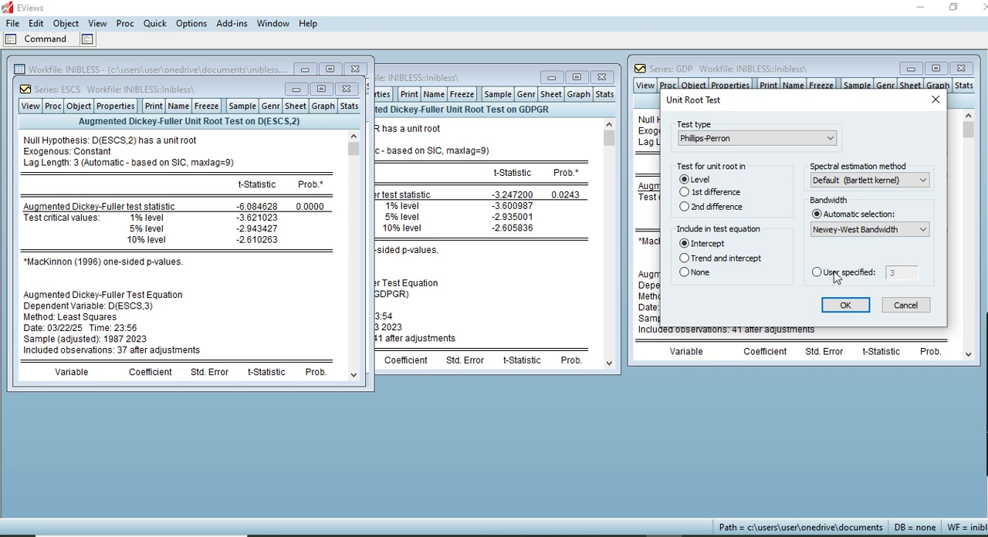
left_click(846, 305)
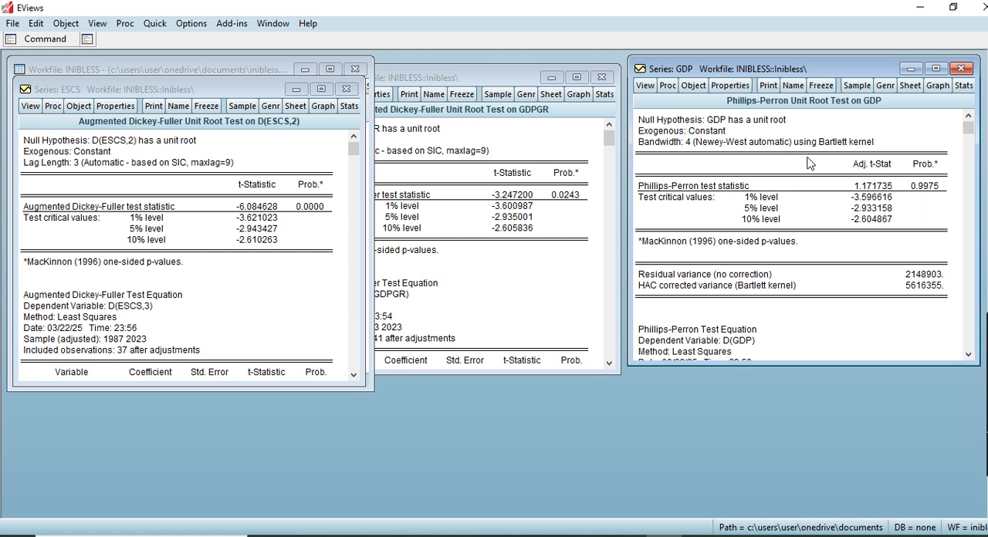
Step: Run a standard Phillips-Perron unit root test on GDP at 1st difference with intercept and automatic Newey-West bandwidth
left_click(646, 86)
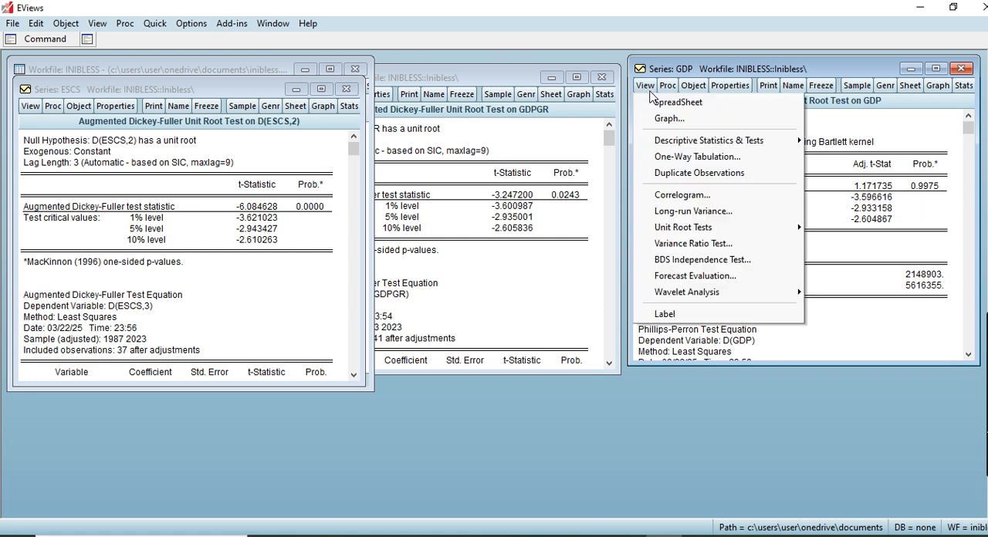
mouse_move(786, 227)
left_click(821, 229)
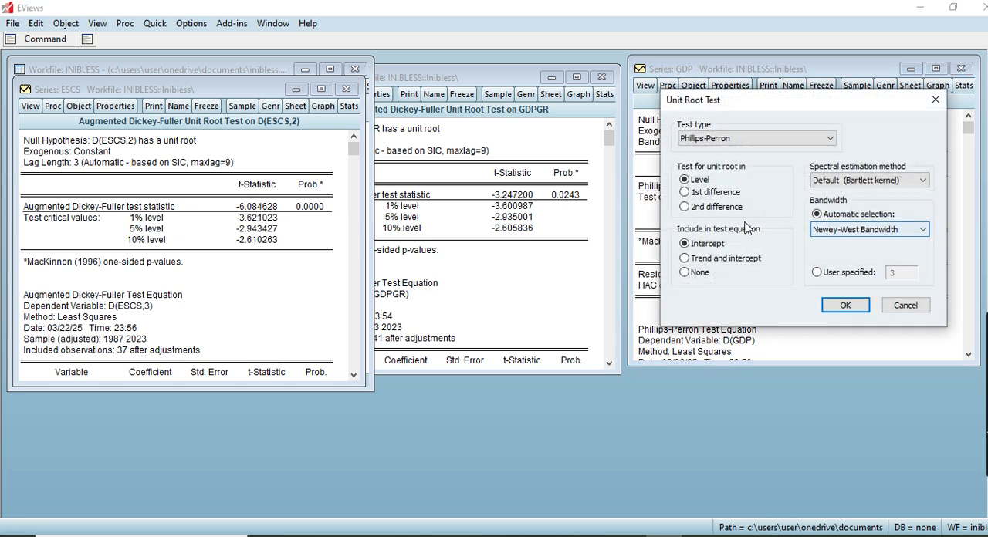
left_click(685, 193)
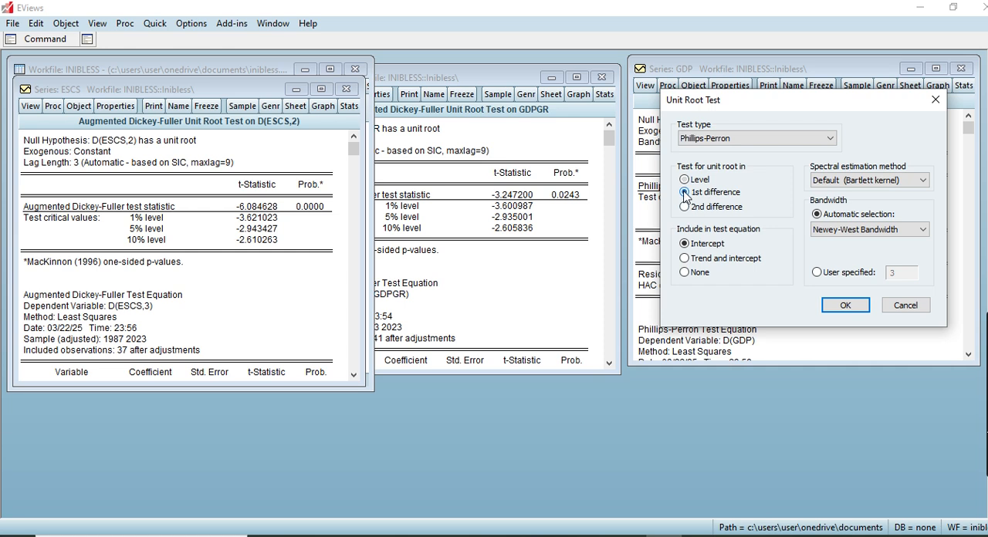
left_click(846, 306)
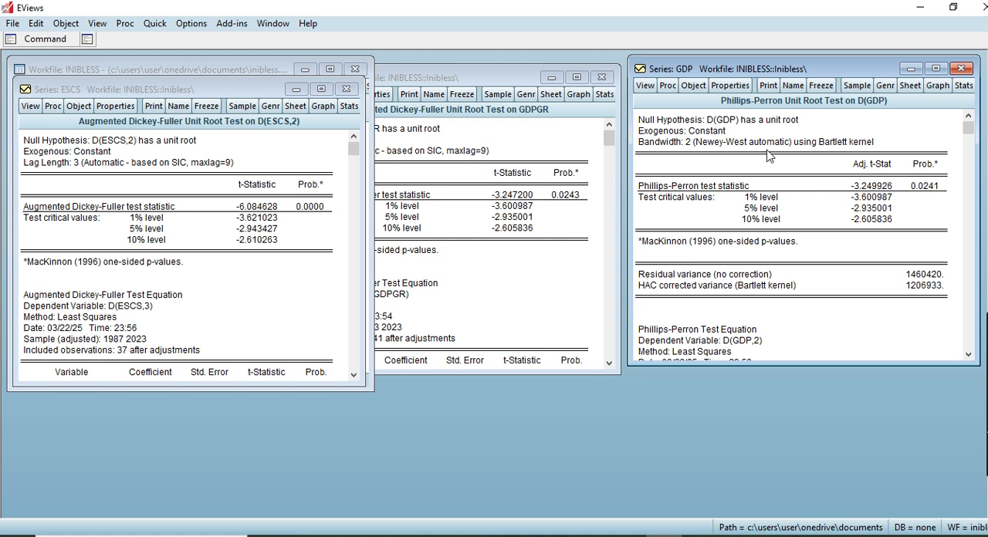
Step: Close the GDP series window and move the GDPGR window into the space it occupied
left_click(567, 158)
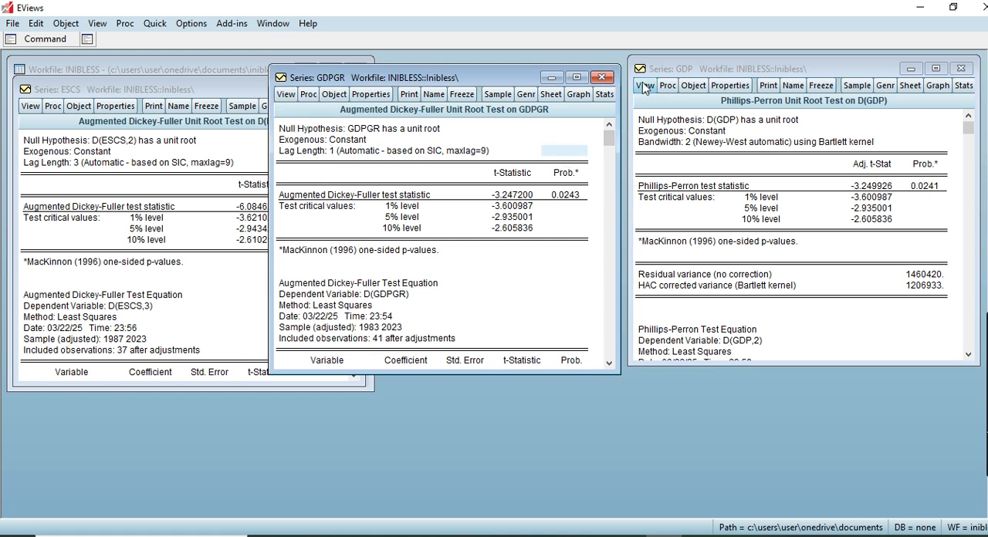
left_click(962, 69)
left_click_drag(490, 83, 821, 88)
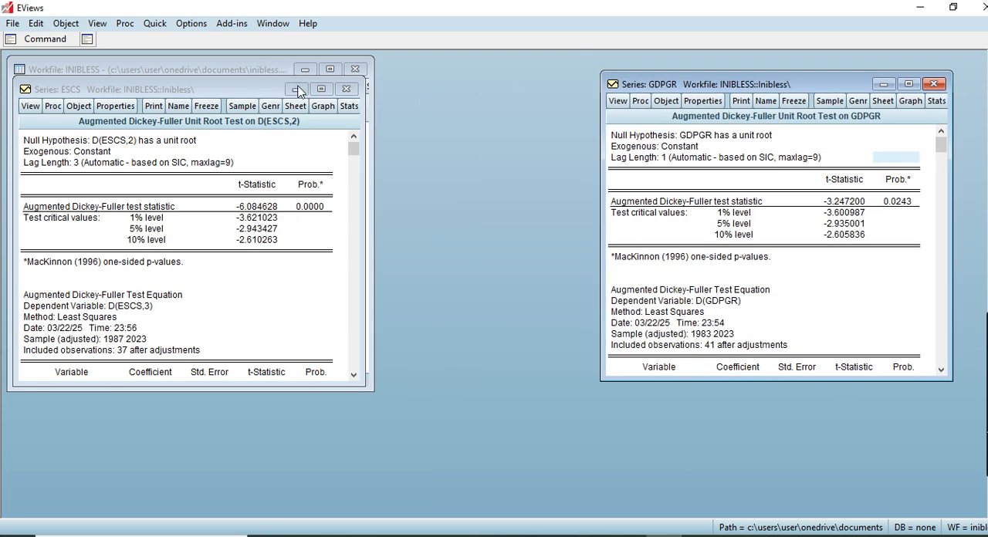
Step: Run a standard Phillips-Perron unit root test on GDPGR at level with intercept and automatic Newey-West bandwidth, and close its series window
left_click(618, 101)
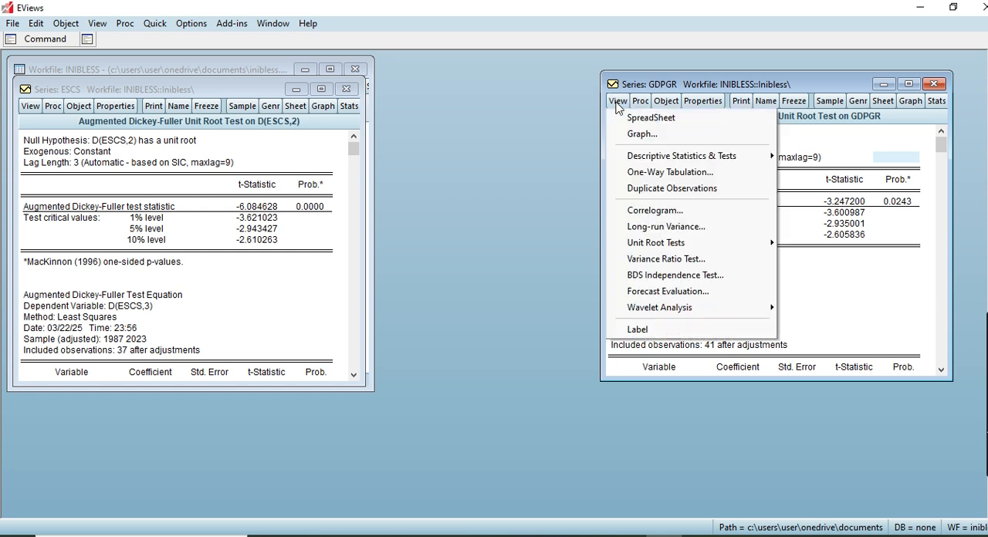
mouse_move(684, 244)
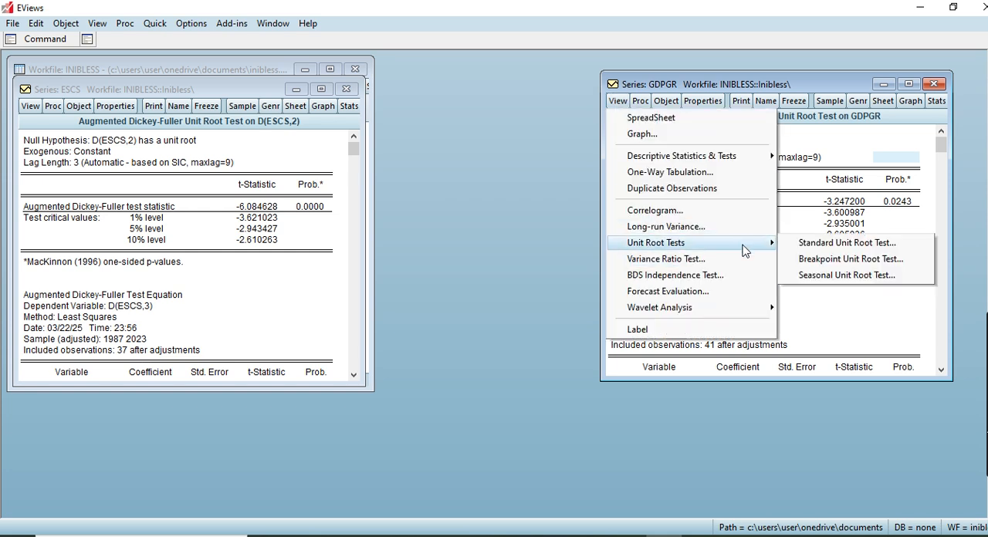
left_click(800, 247)
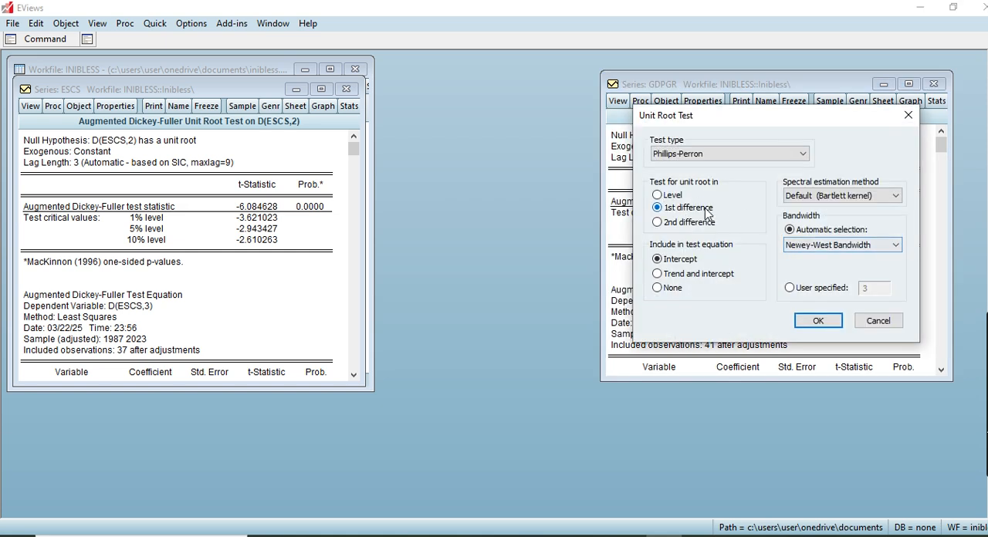
left_click(657, 195)
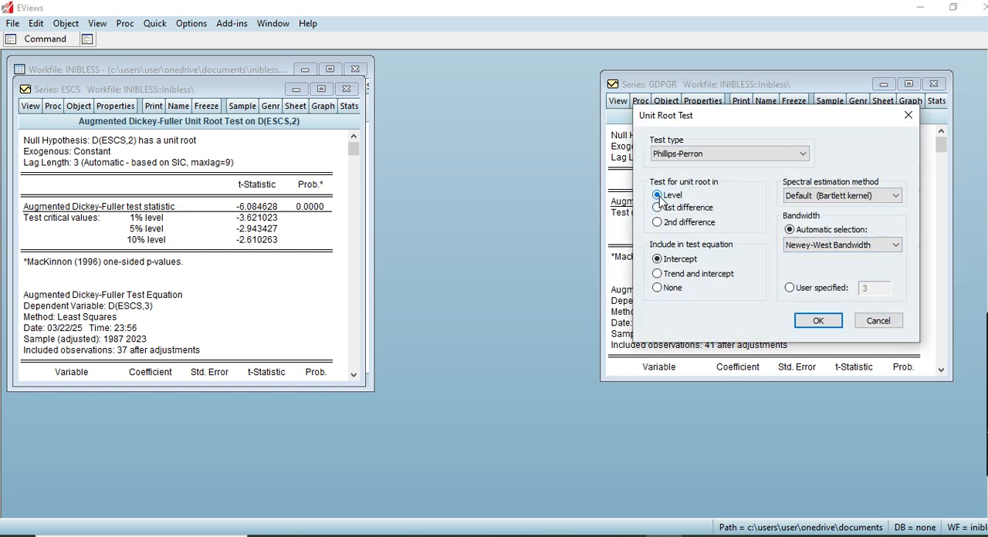
left_click(818, 320)
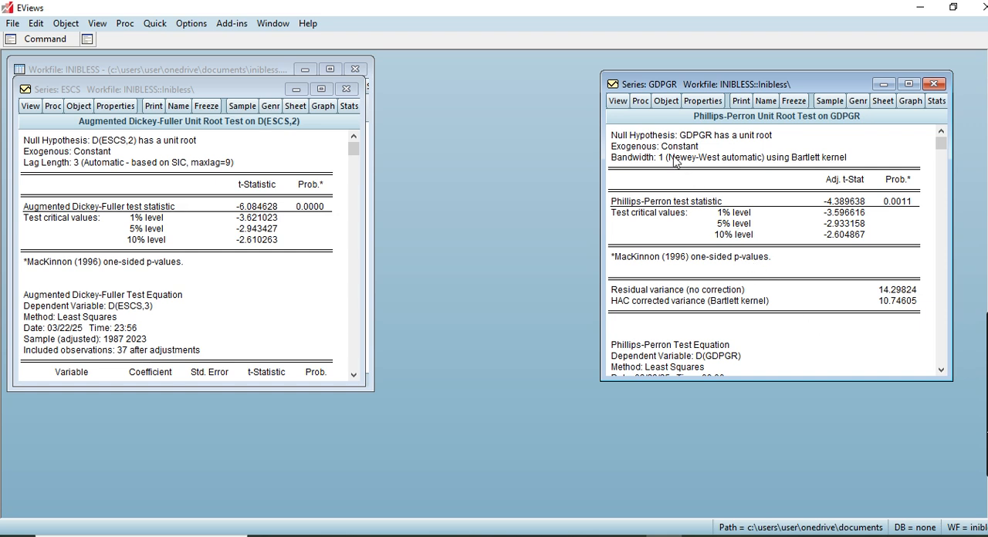
left_click(934, 83)
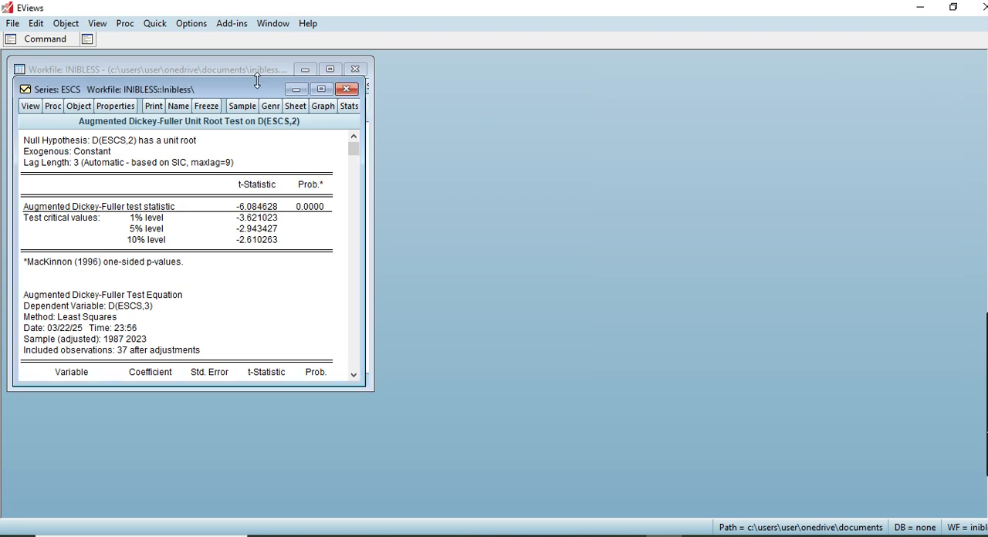
Step: Move the ESCS window beside the workfile and run a Phillips-Perron test on ESCS at level with intercept and automatic Newey-West bandwidth
left_click_drag(255, 90, 622, 80)
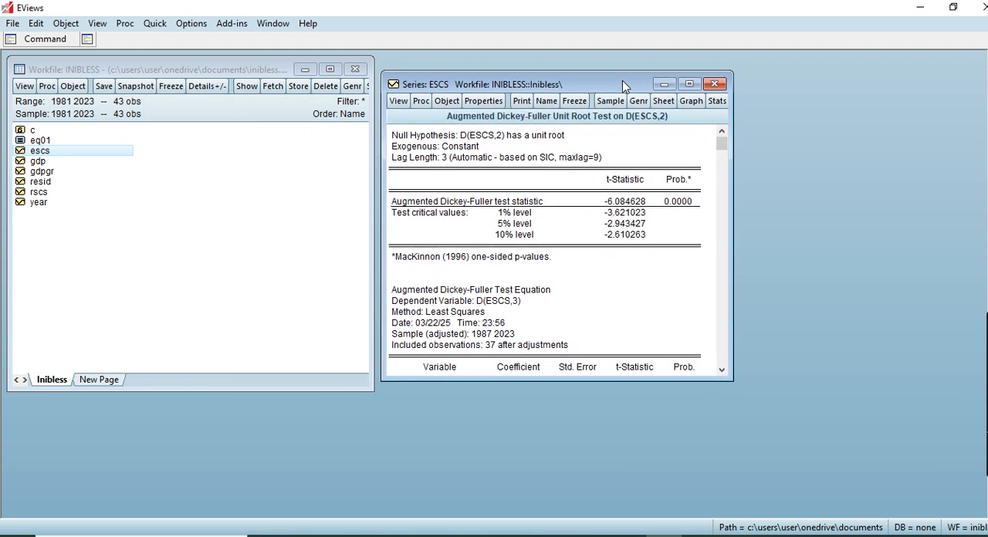
left_click(399, 100)
mouse_move(534, 248)
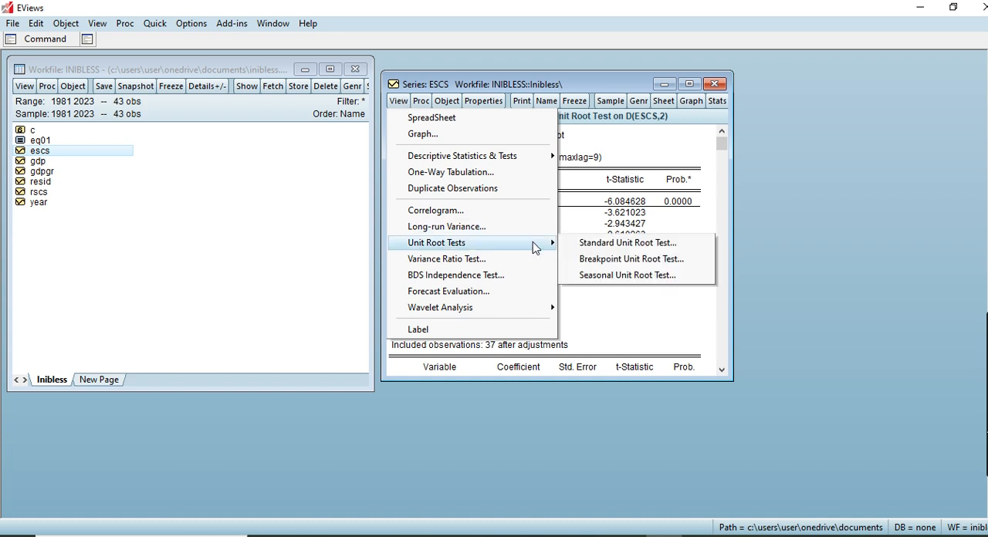
left_click(618, 245)
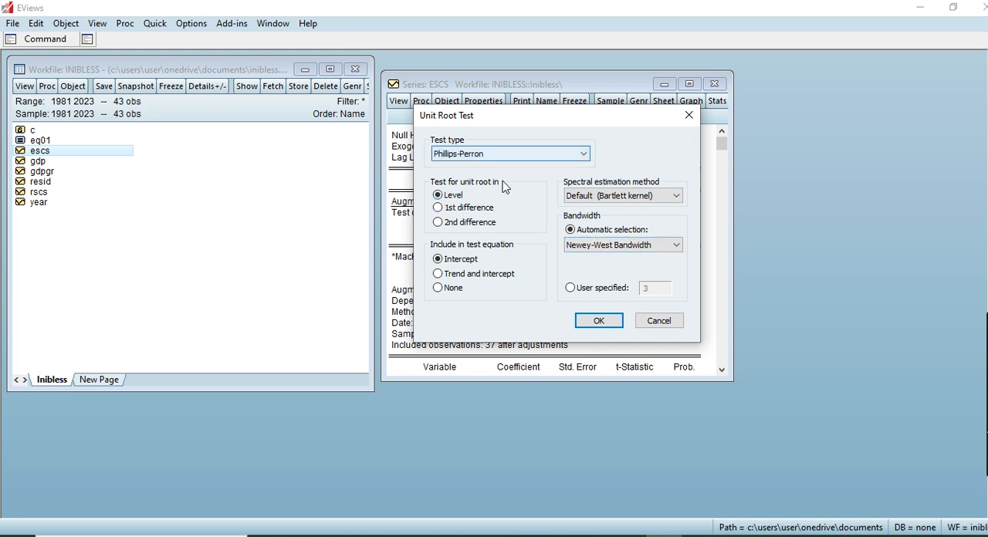
left_click(592, 320)
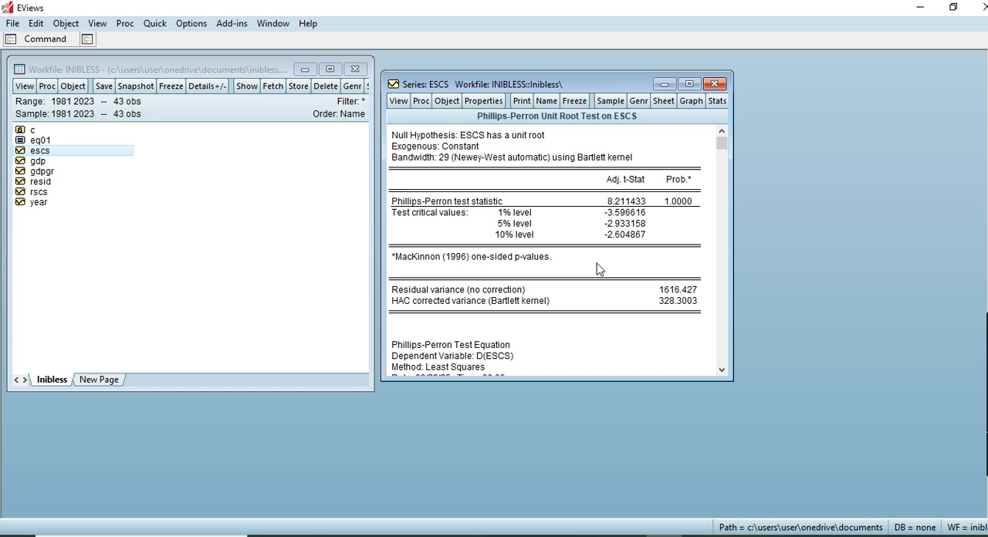
Step: Run a standard Phillips-Perron unit root test on ESCS at 1st difference with intercept and automatic Newey-West bandwidth
left_click(401, 108)
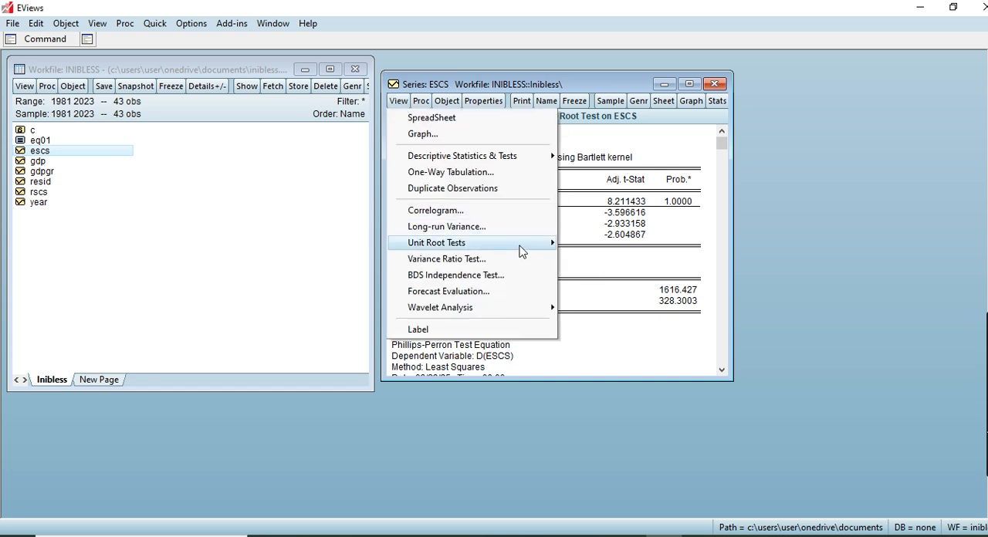
mouse_move(524, 246)
left_click(588, 244)
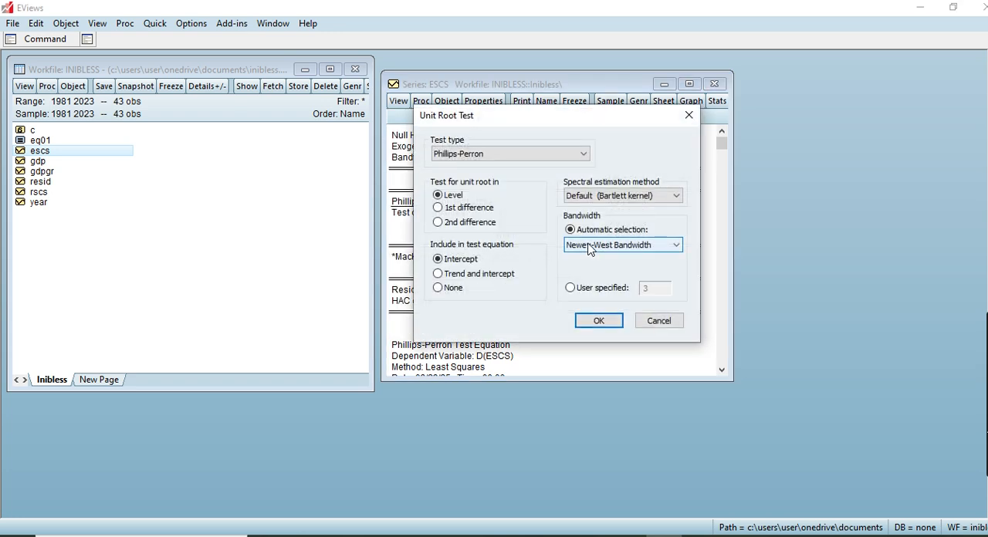
left_click(437, 207)
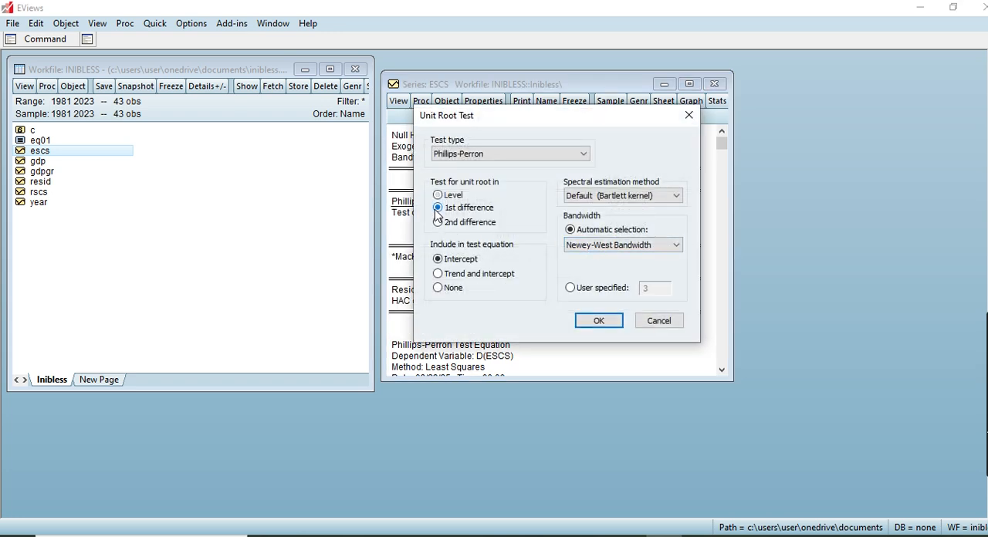
left_click(593, 317)
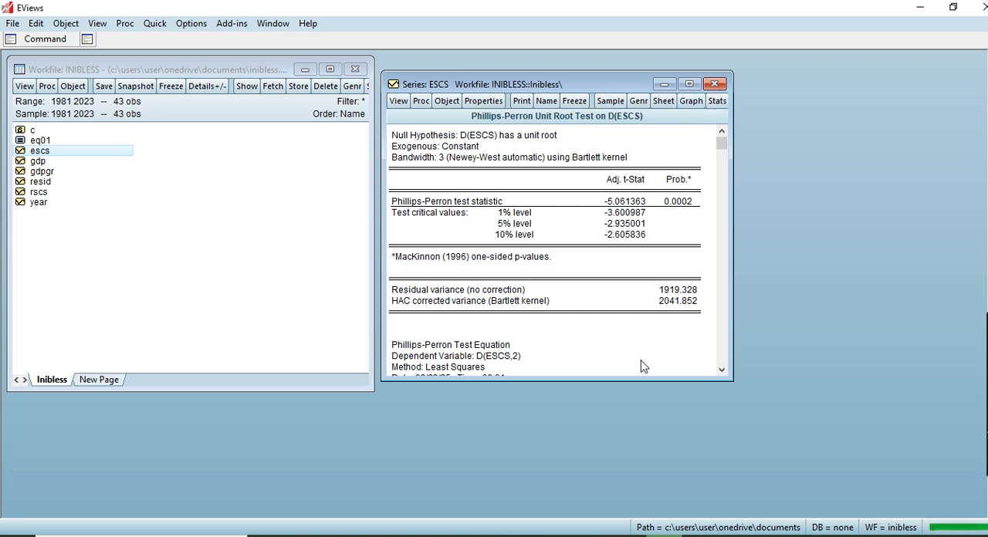
Step: Switch to the Stationarity Test document in Word and examine the Specimen One table reporting the ADF and Phillips-Perron results
mouse_move(637, 534)
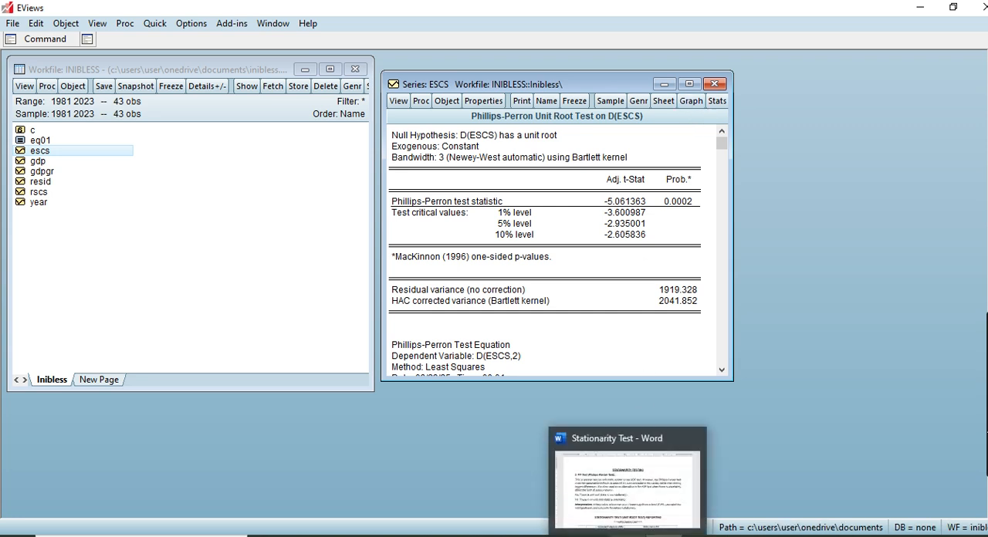
left_click(609, 473)
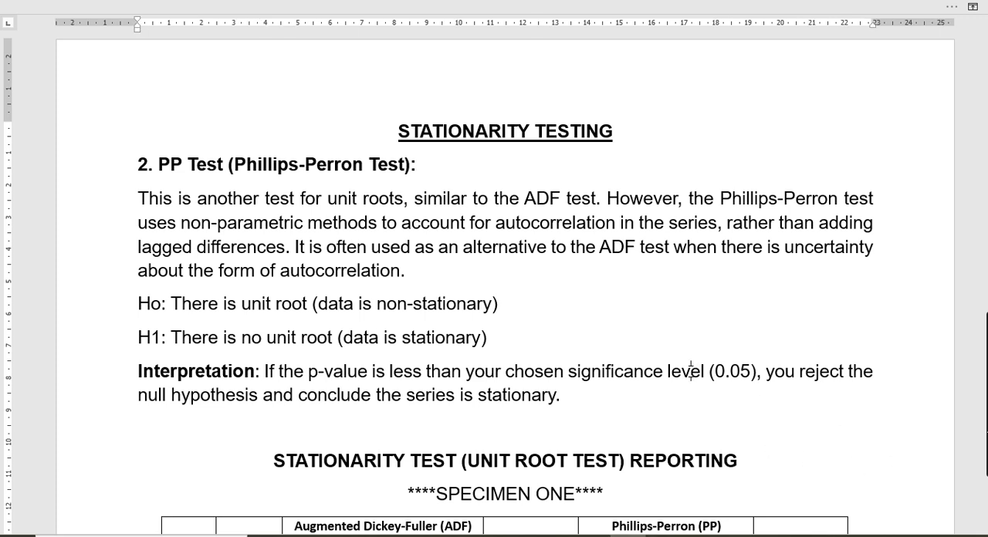
scroll(691, 372, "down", 1)
scroll(691, 372, "down", 5)
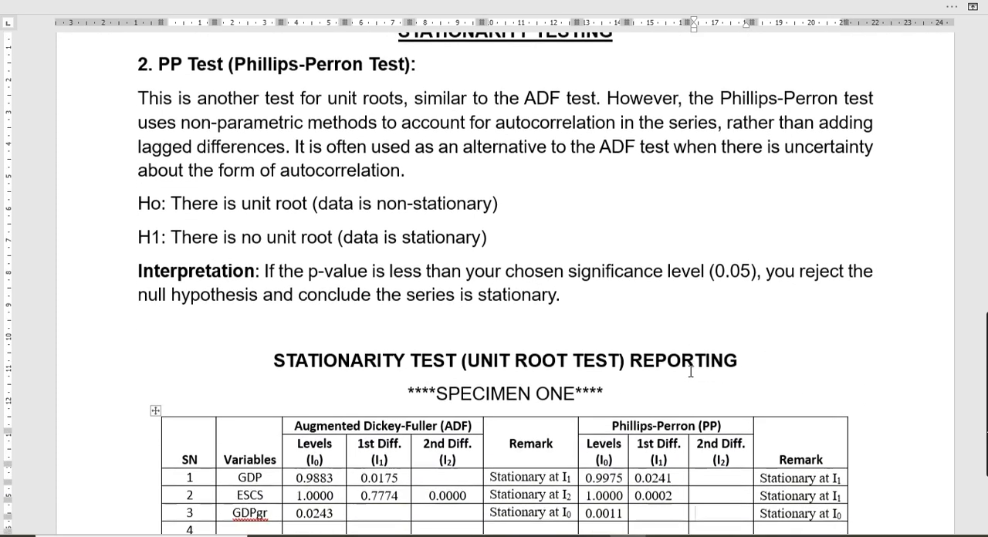